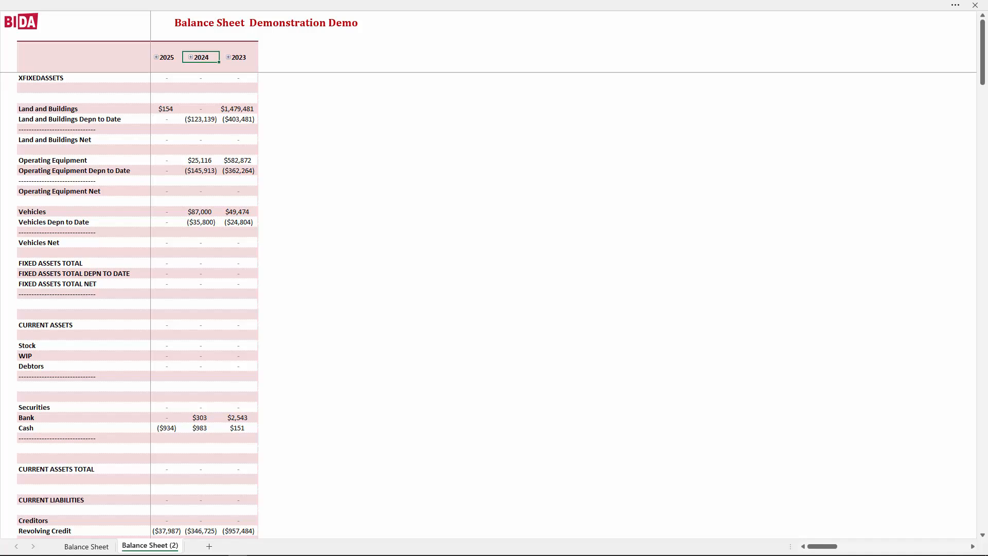
Open the Power Pivot data model behind the balance sheet workbook
left_click(955, 6)
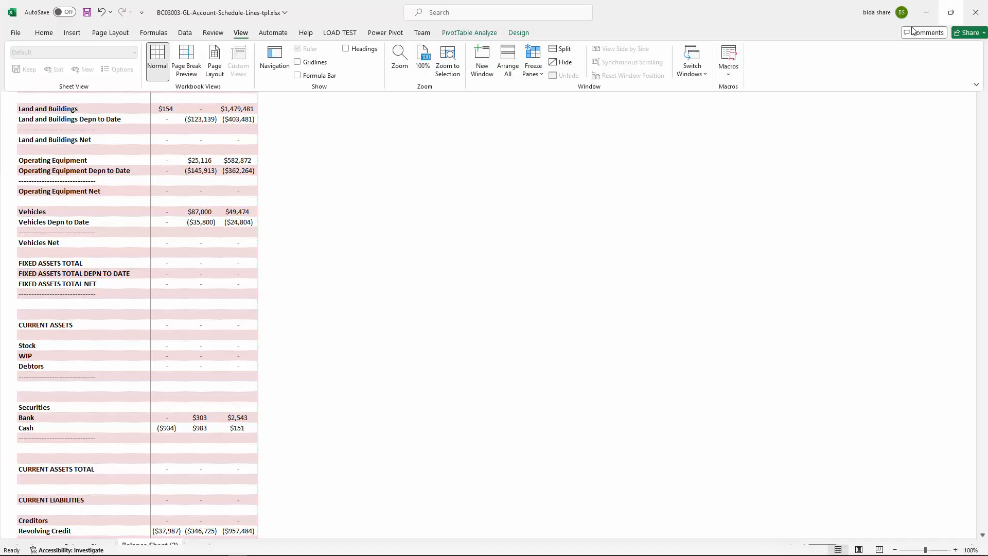
left_click(383, 34)
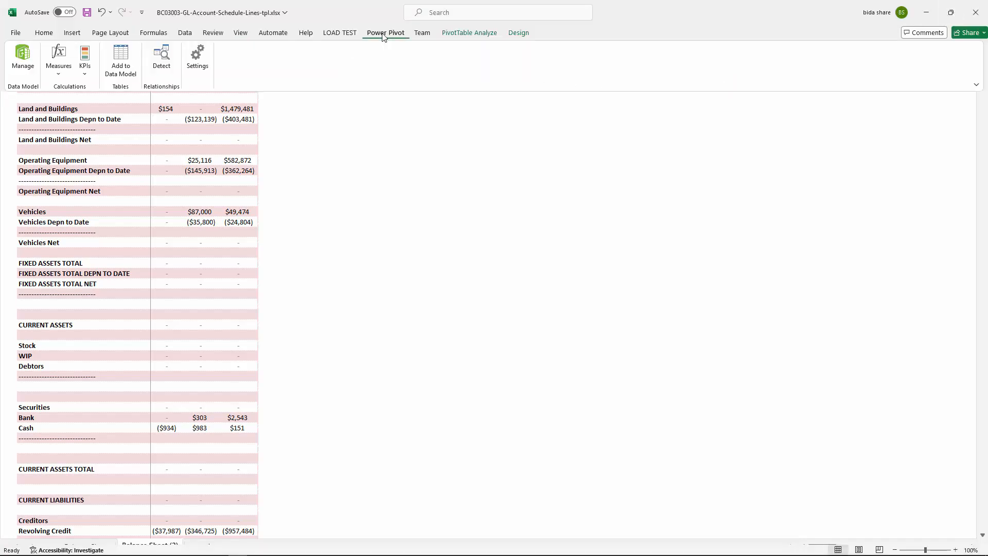
left_click(20, 56)
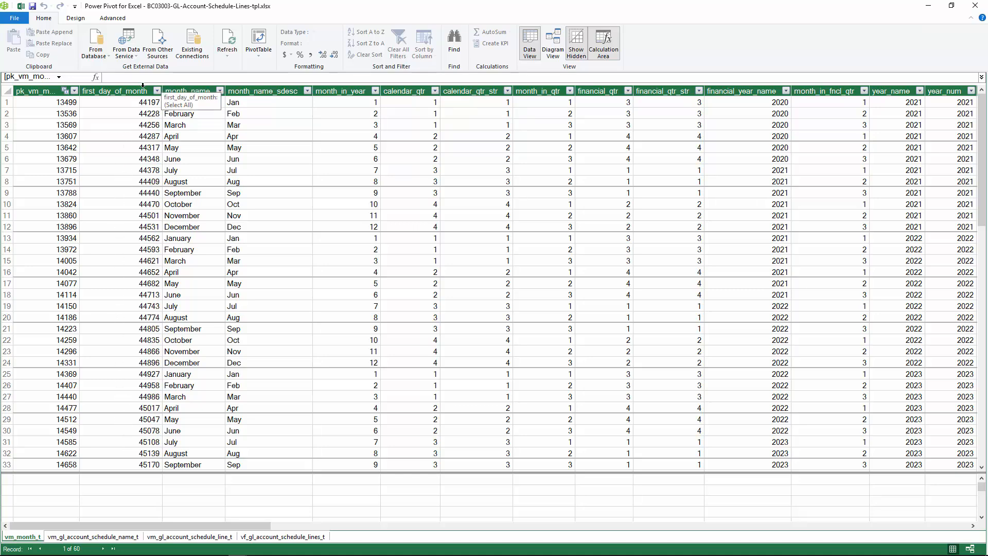
Look through the vm_gl_account_schedule_name_t, vm_gl_account_schedule_line_t and vf_gl_account_schedule_lines_t tables, covering the last table's amount columns and final rows
left_click(100, 537)
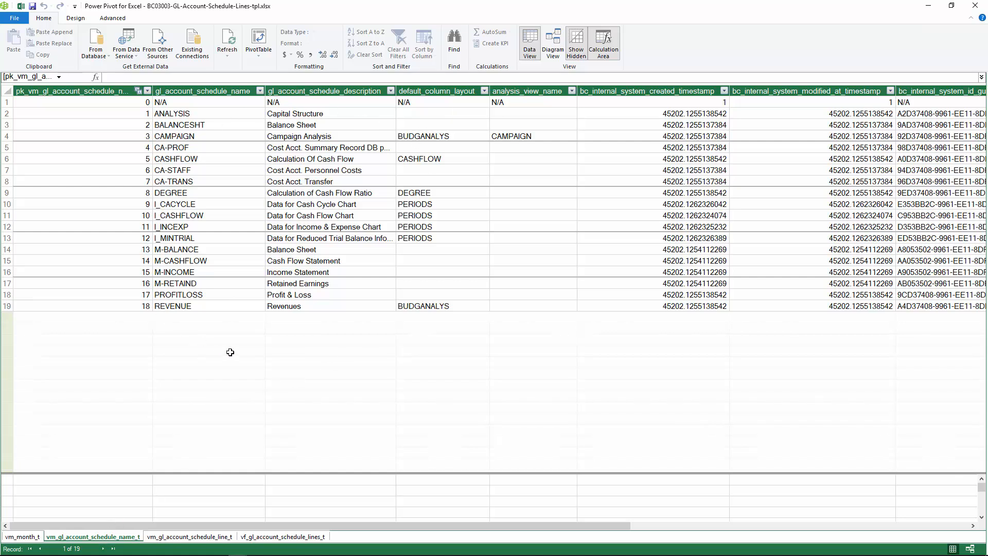
left_click(186, 537)
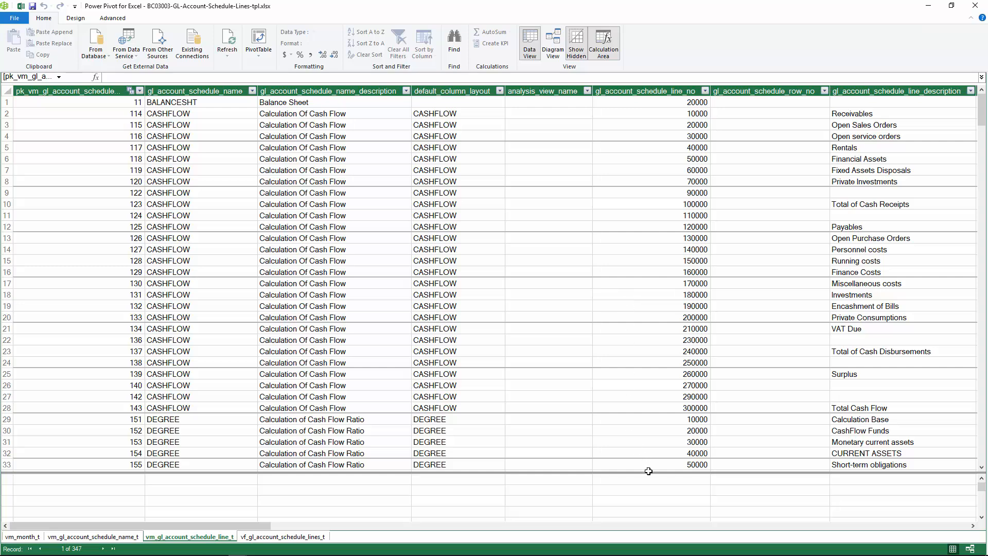
left_click(264, 538)
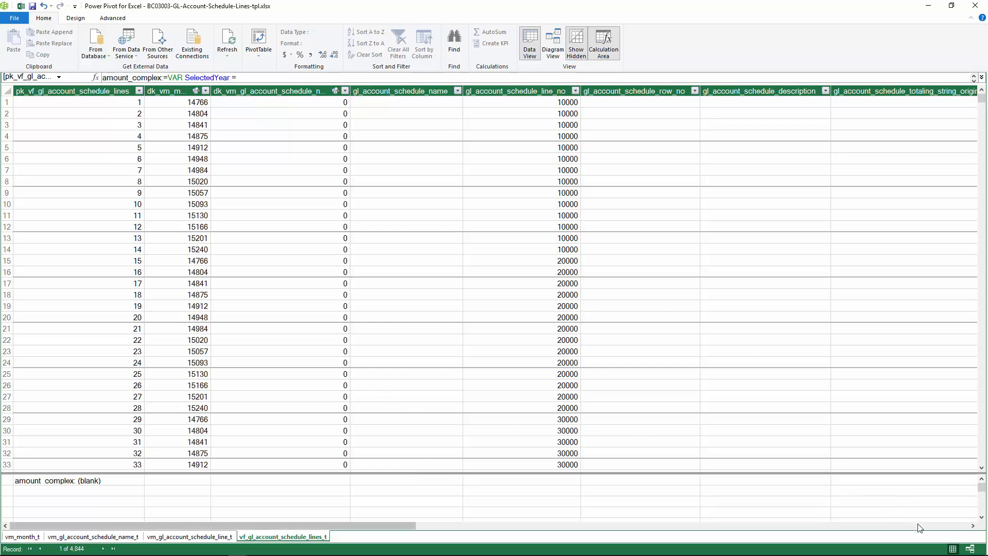
left_click(930, 527)
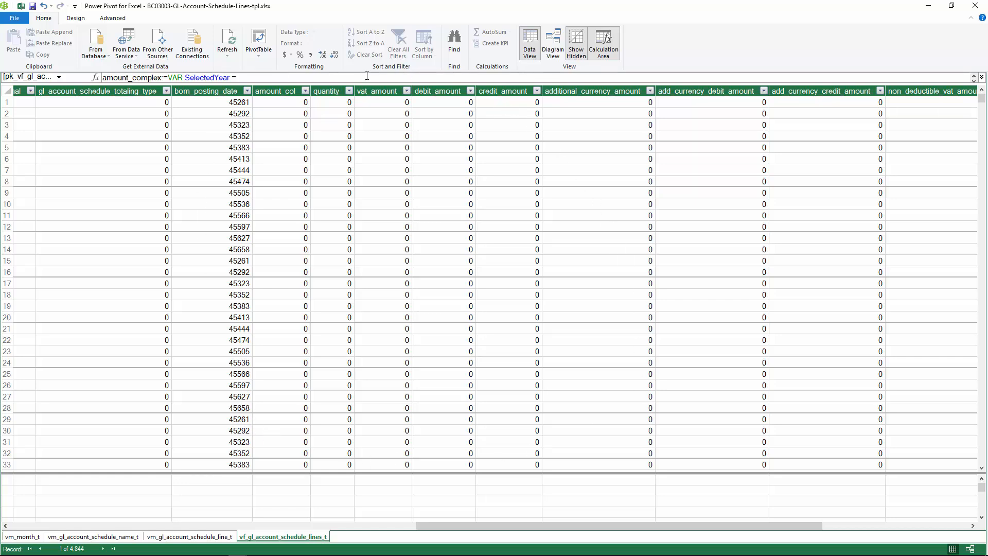
left_click_drag(981, 99, 981, 458)
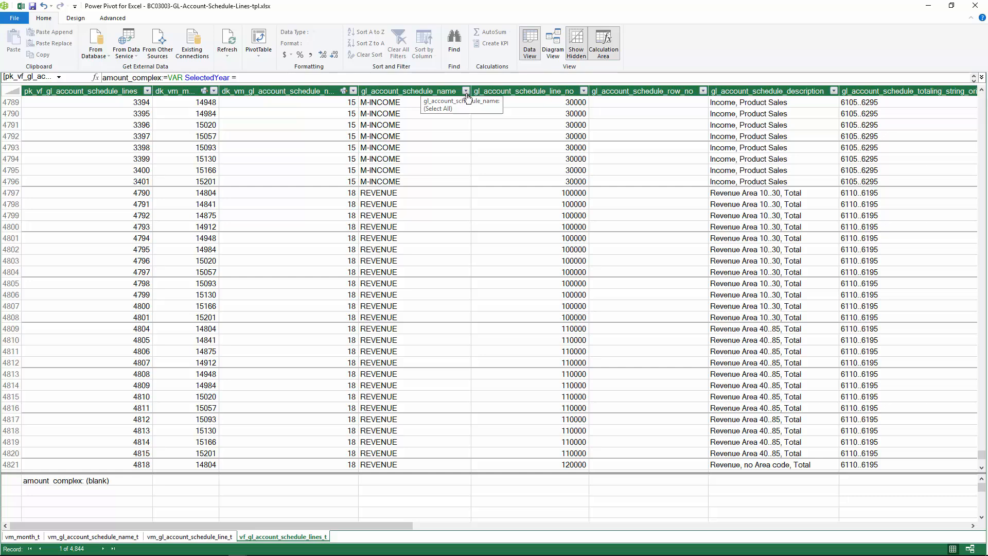
Filter gl_account_schedule_name in vf_gl_account_schedule_lines_t to BALANCESHT only and review the account descriptions and amounts near the end of the table
left_click(465, 91)
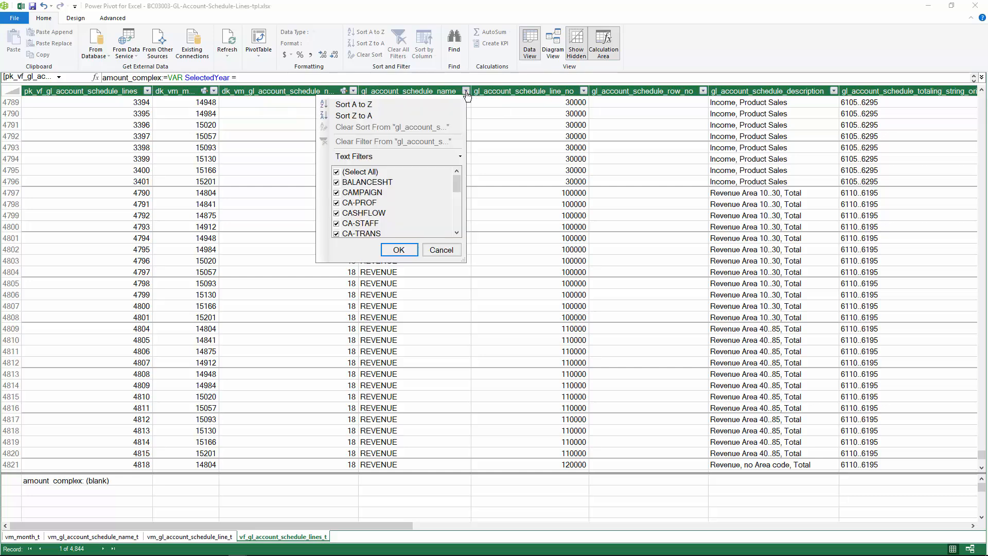
left_click(337, 171)
left_click(337, 183)
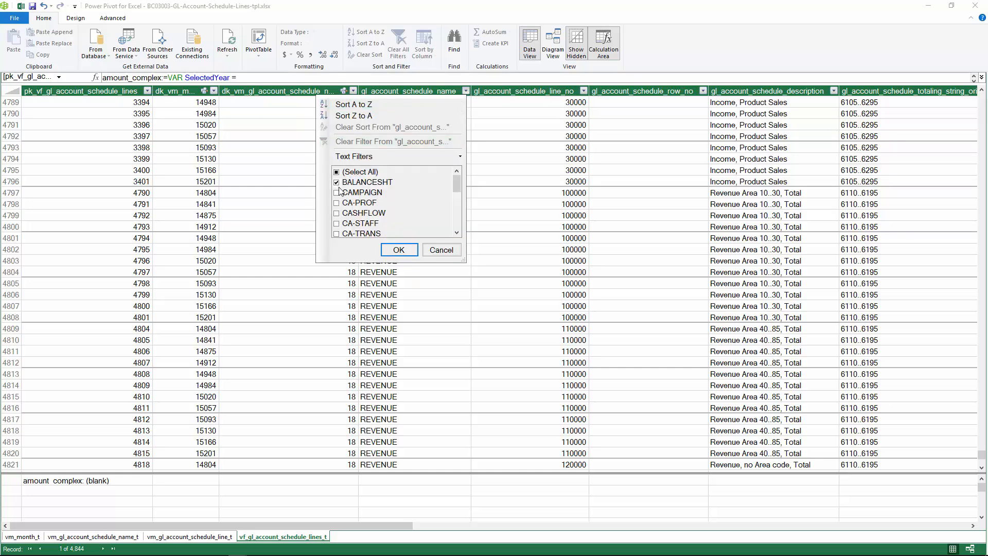
left_click(398, 251)
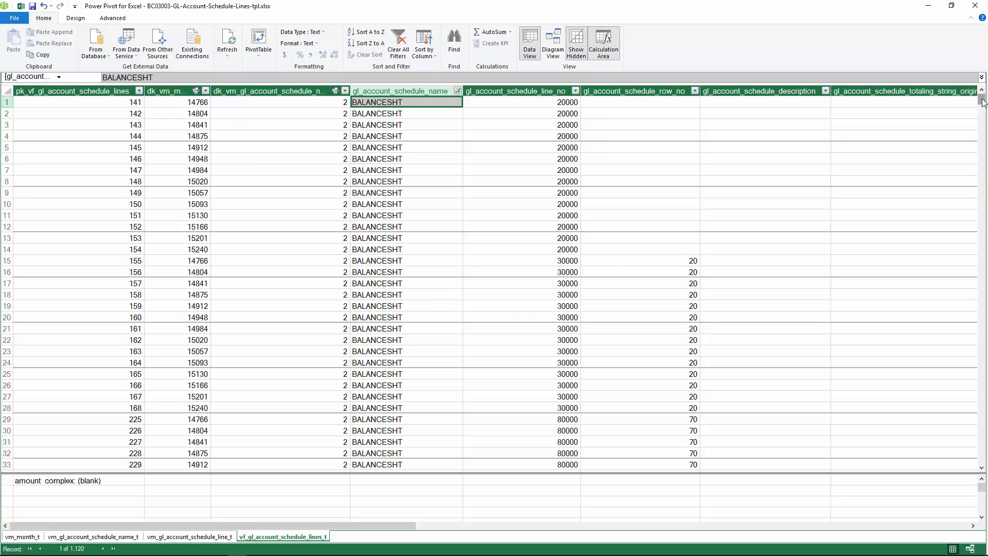
left_click_drag(981, 101, 981, 445)
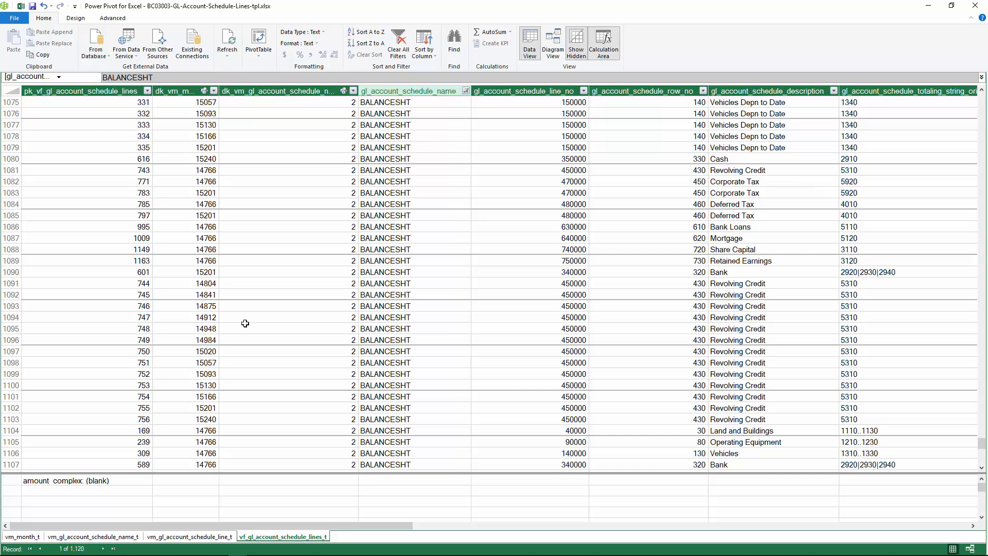
left_click(914, 528)
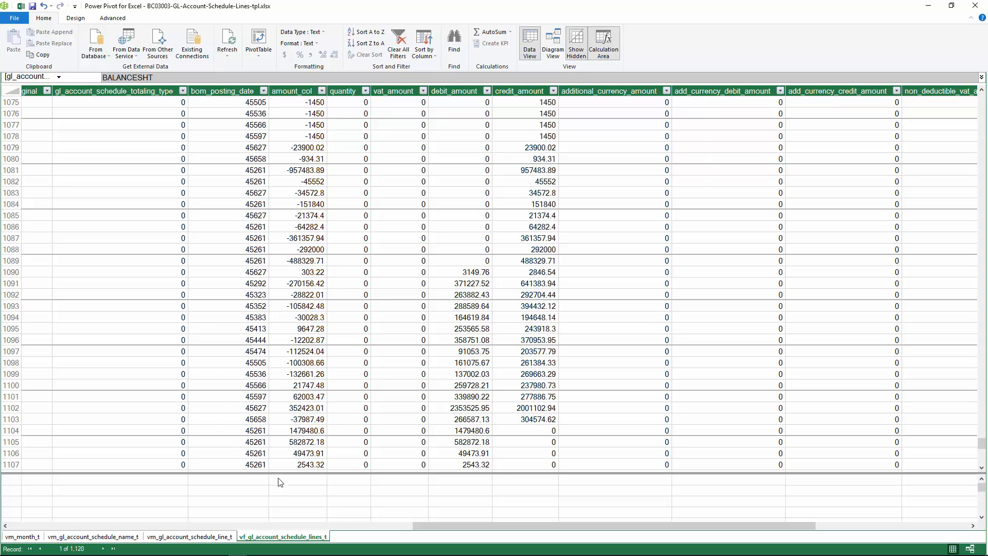
left_click(17, 527)
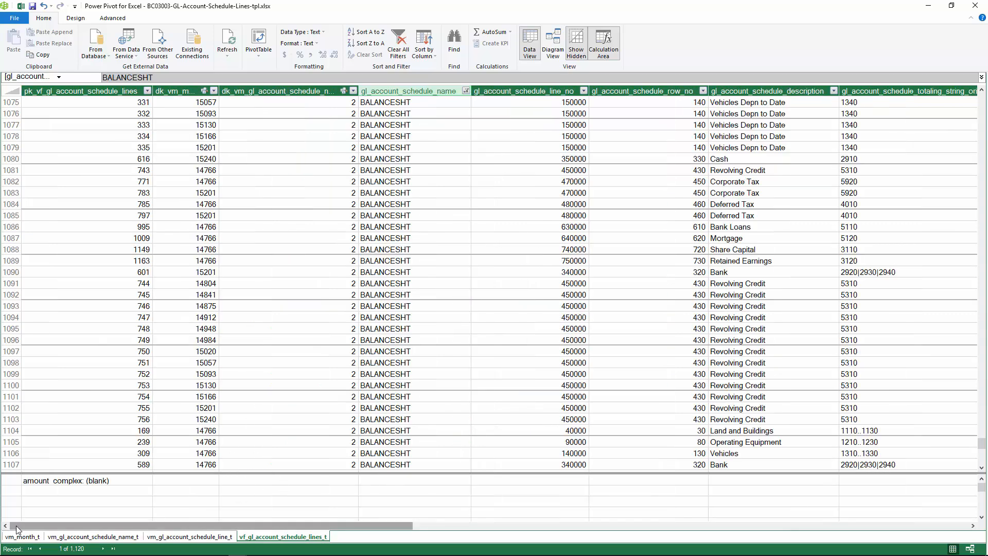
Review the relationships between the four tables as a diagram, and return to the balance sheet by closing the data model
left_click(553, 50)
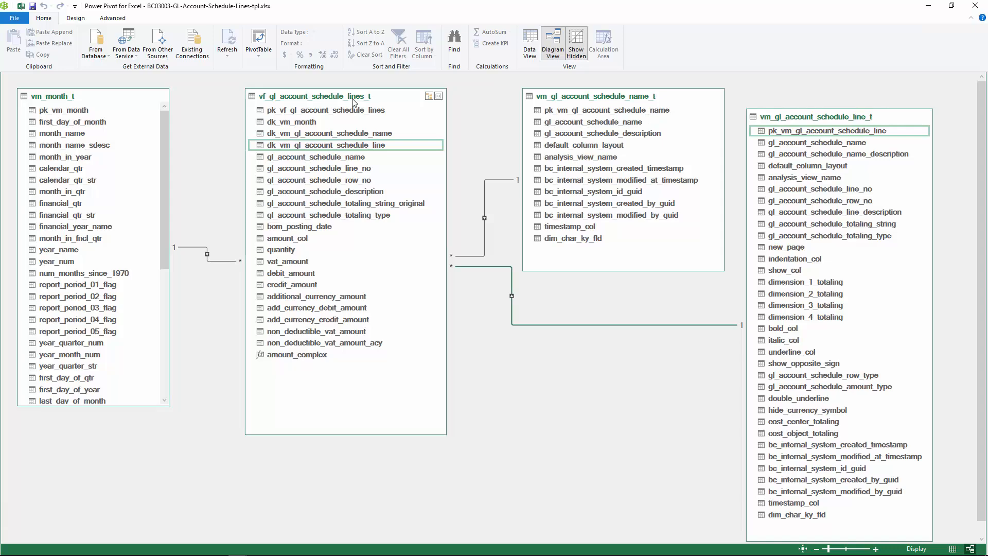
left_click(975, 6)
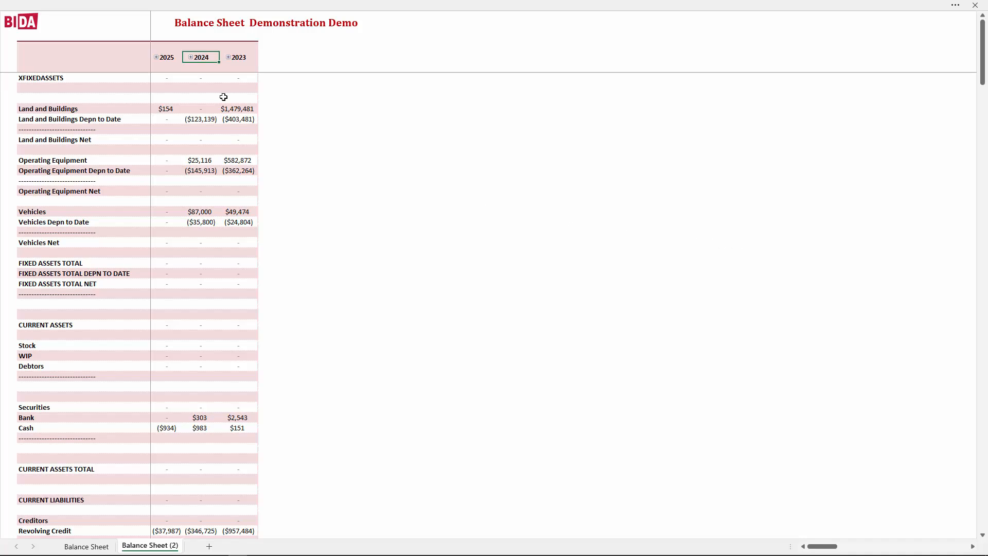
left_click(190, 57)
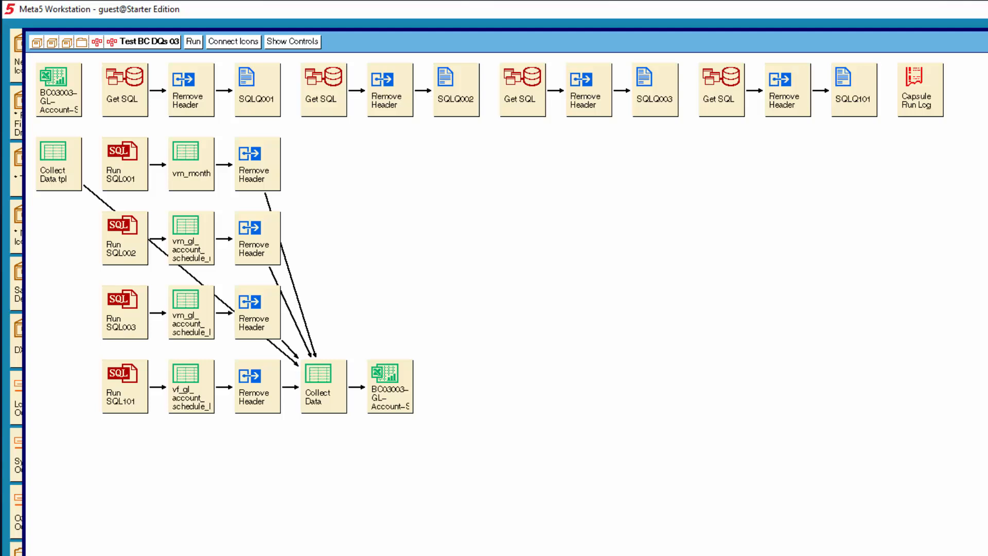
In Meta5 Workstation, highlight each of the four Get SQL icons in the Test BC DQs 03 capsule, leaving none selected
left_click(132, 101)
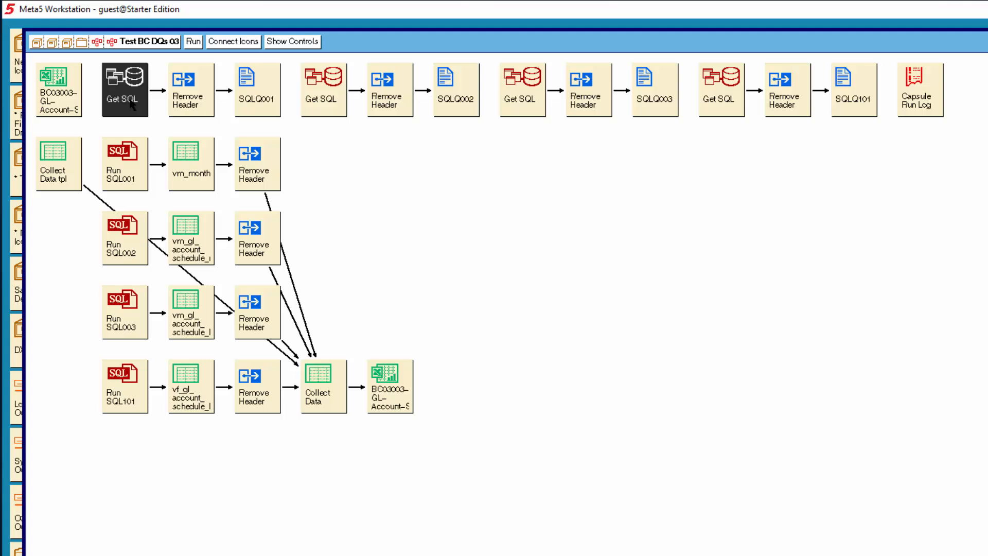
left_click(315, 100)
left_click(521, 100)
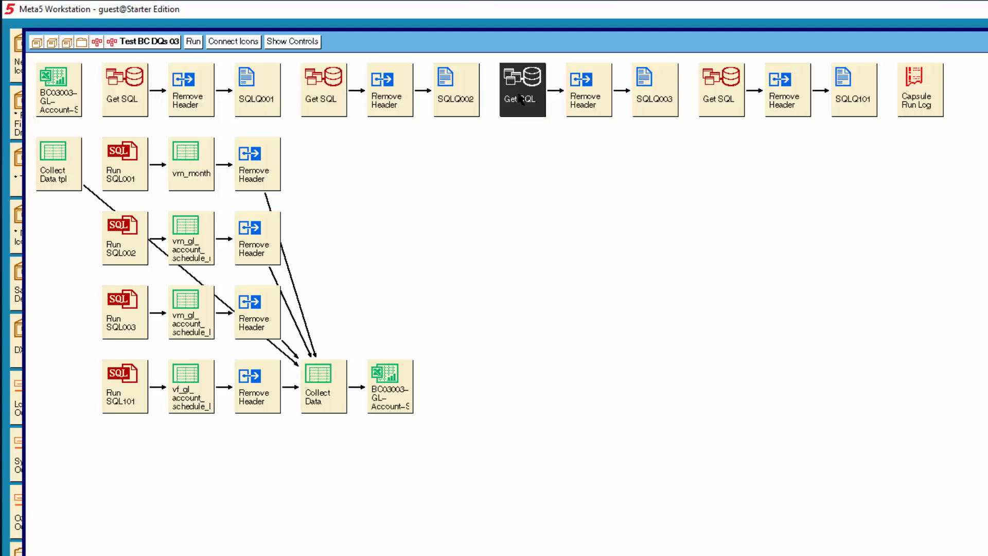
left_click(718, 99)
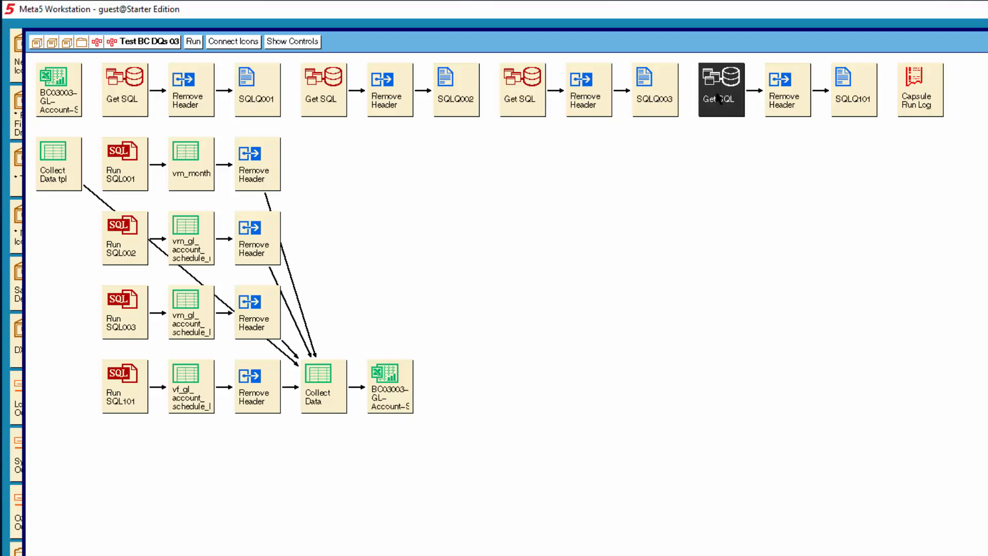
left_click(612, 180)
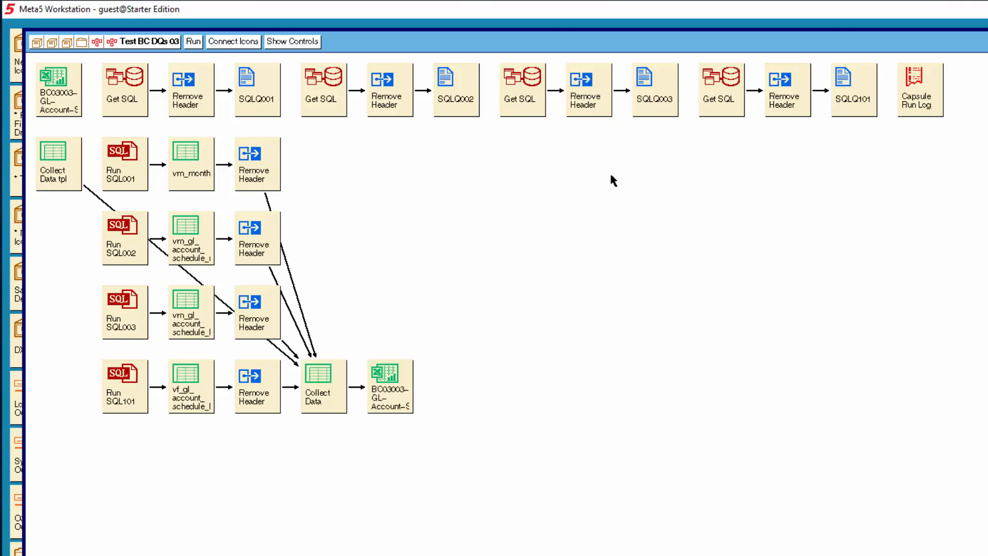
Open the first Get SQL icon and examine the query constraints on spreadsheet name, version, directory and SQL file name
double_click(136, 90)
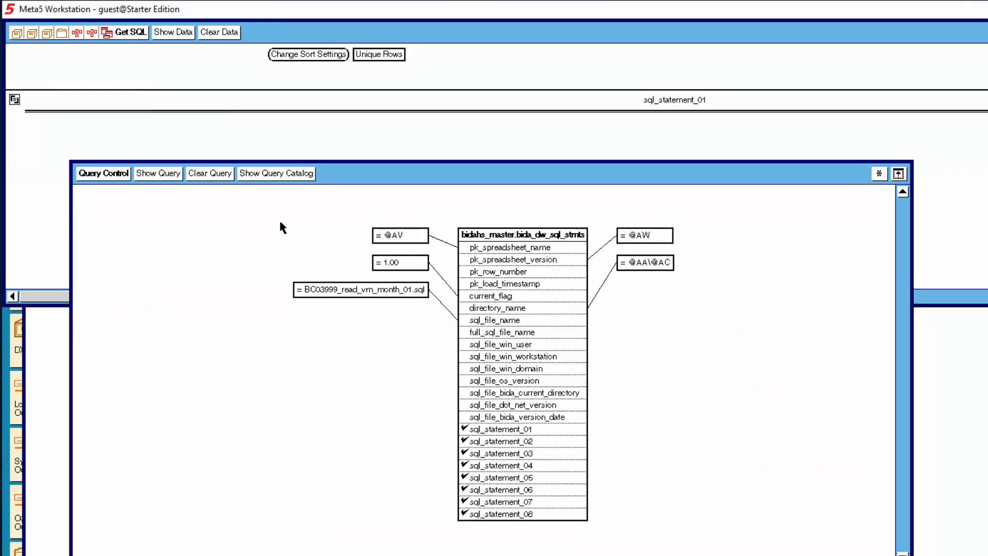
left_click(400, 239)
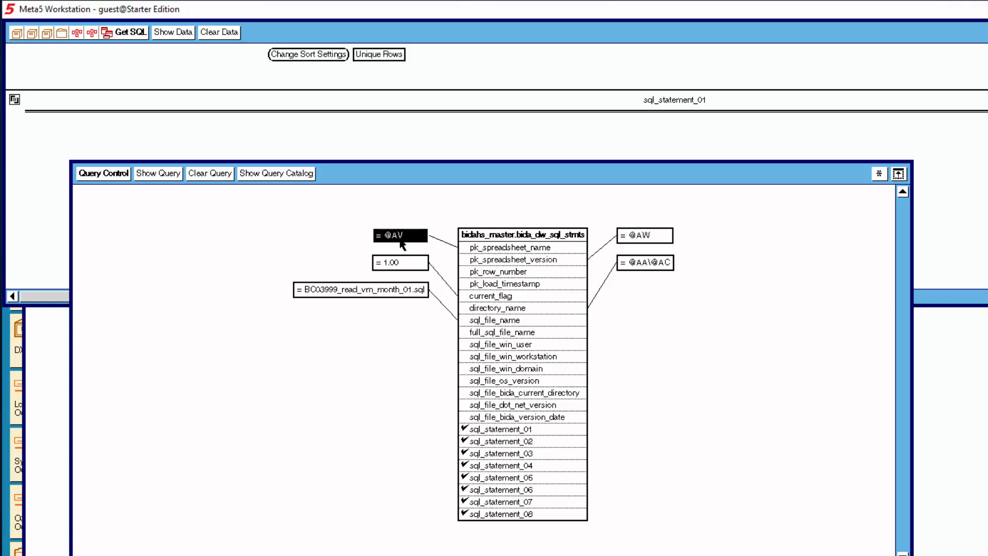
left_click(643, 240)
left_click(647, 266)
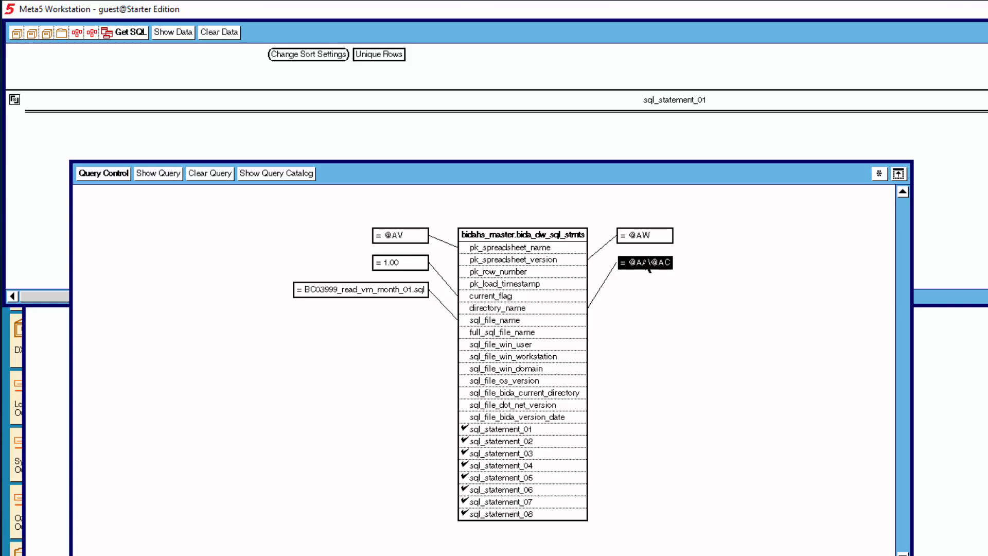
left_click(645, 303)
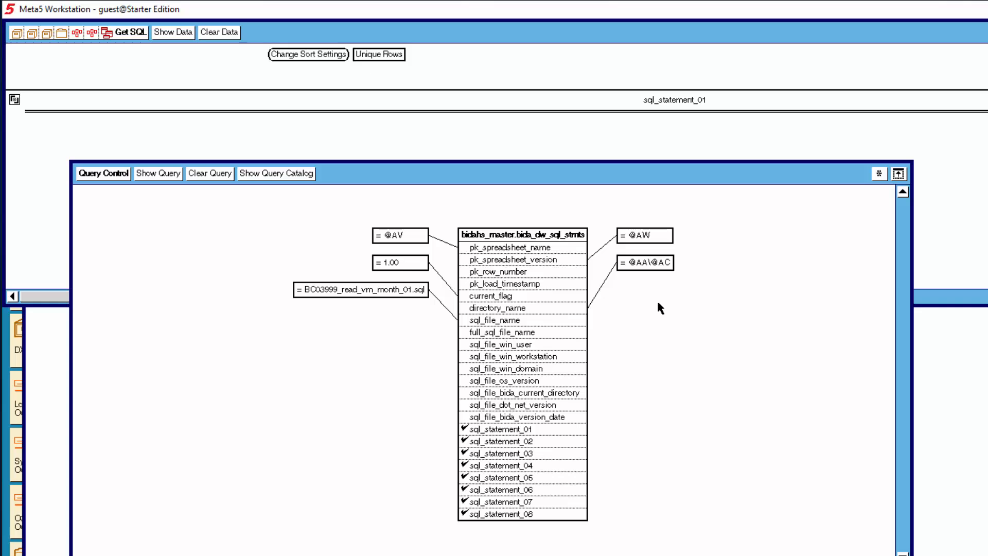
left_click(345, 297)
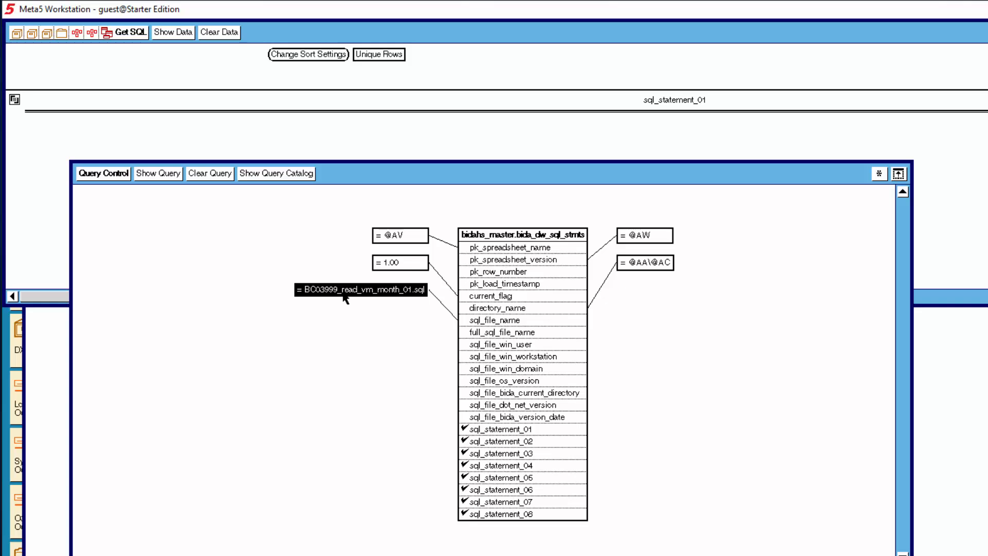
left_click(388, 343)
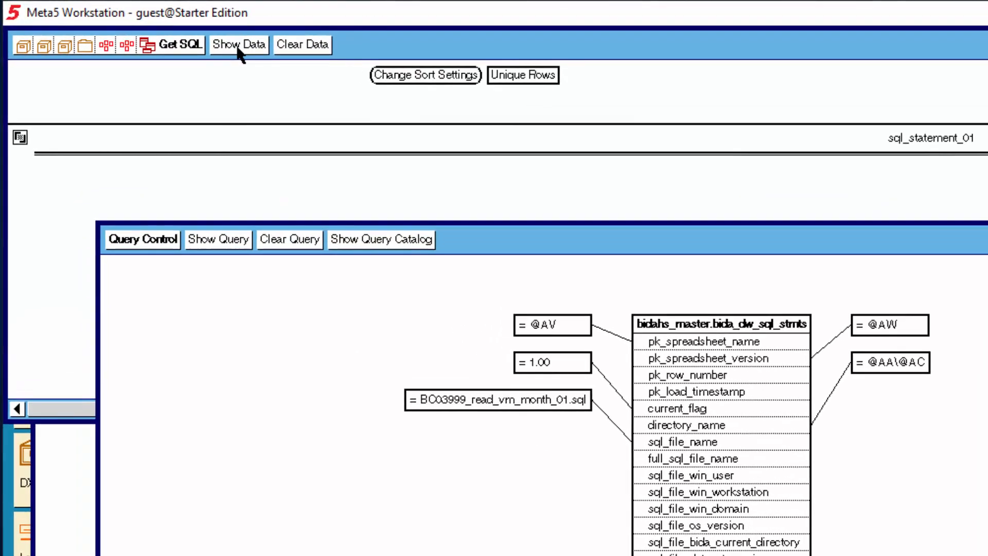
Show the data returned by the Get SQL query and return to the capsule
left_click(238, 49)
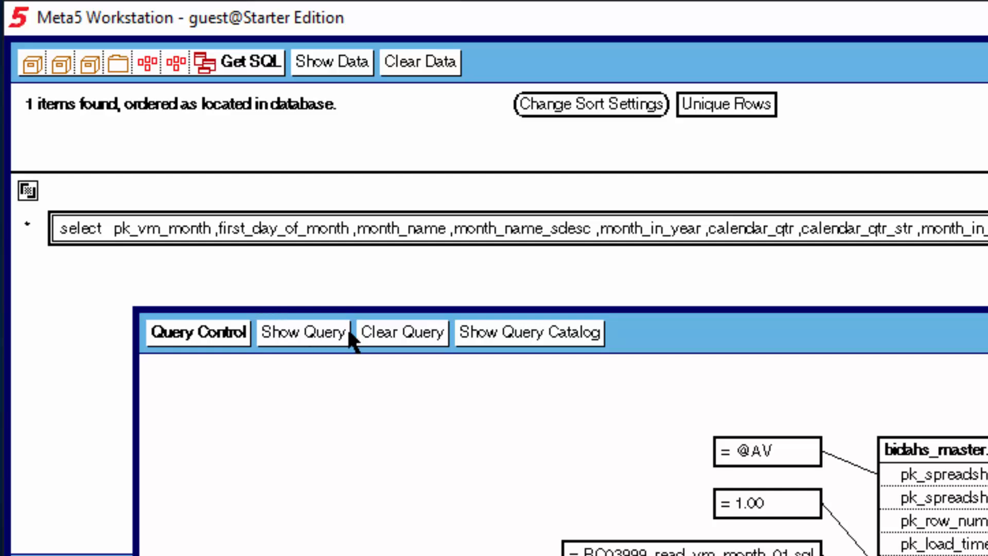
left_click(206, 65)
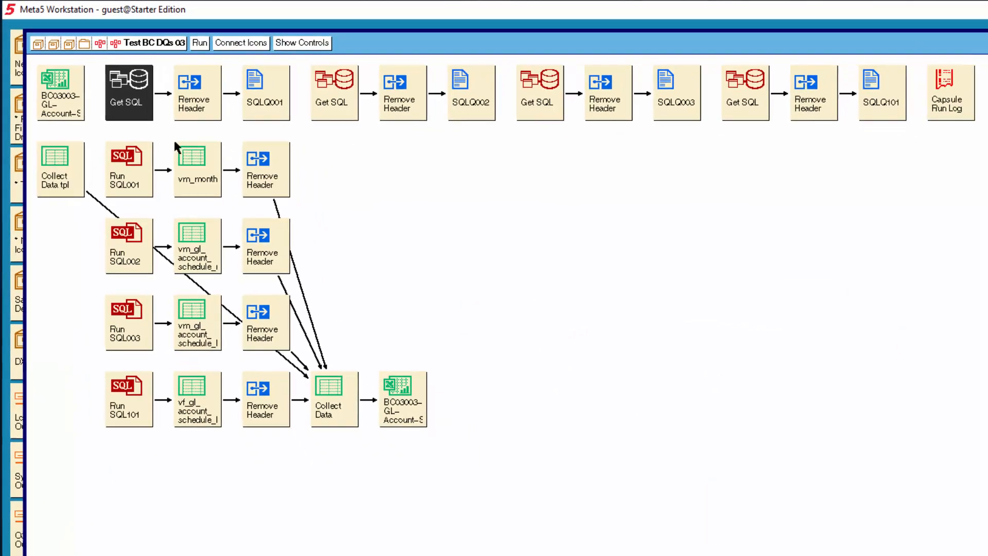
left_click(352, 201)
Read the SQL statements stored in the SQLQ001 and SQLQ101 documents and close them
double_click(264, 99)
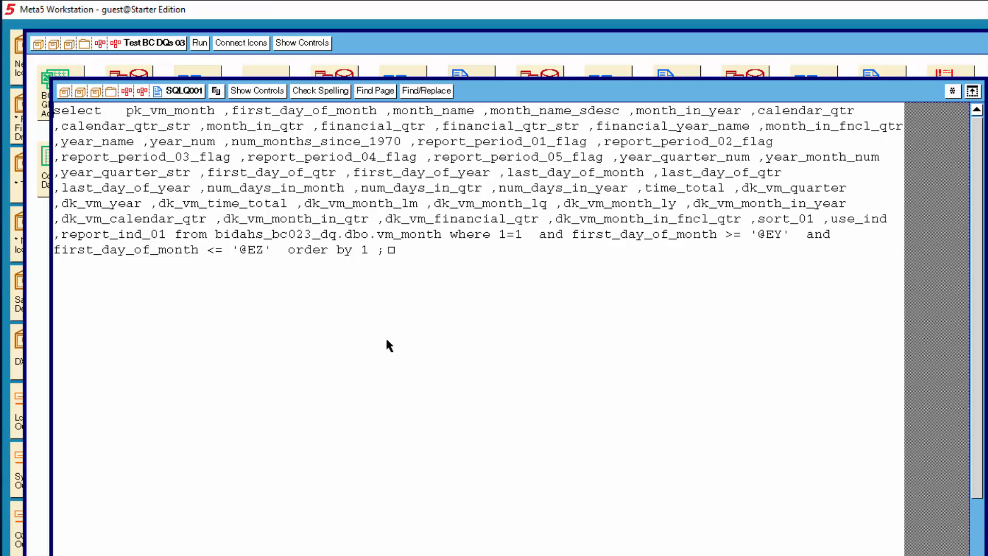
left_click(882, 94)
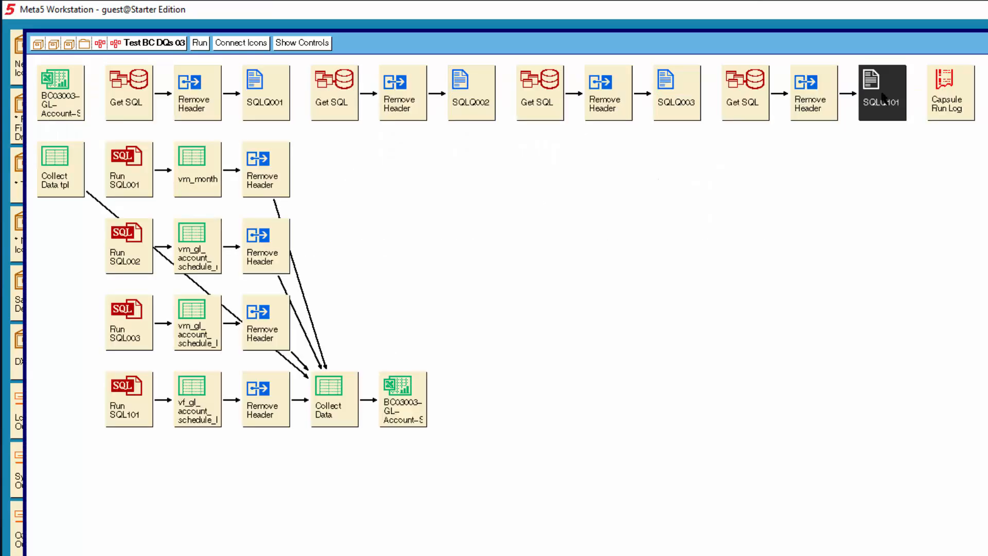
double_click(881, 94)
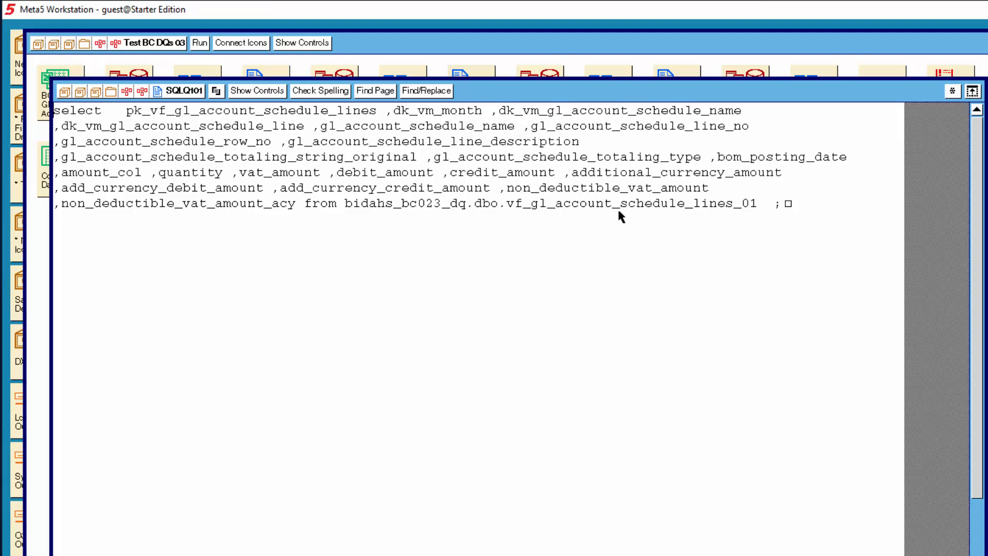
key("Escape")
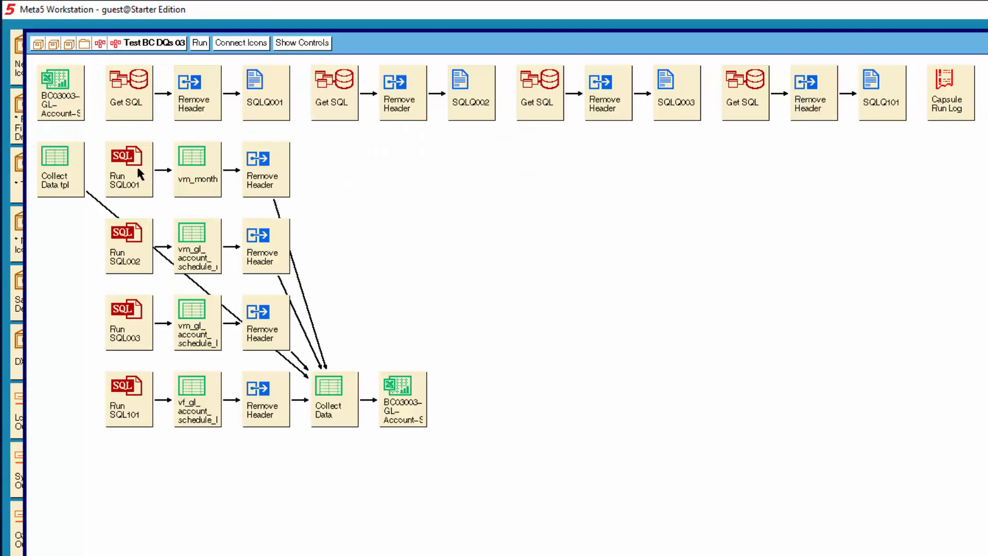
Highlight the Run SQL001, Run SQL002, Run SQL003 and Run SQL101 icons in turn, leaving none selected
left_click(138, 169)
left_click(138, 241)
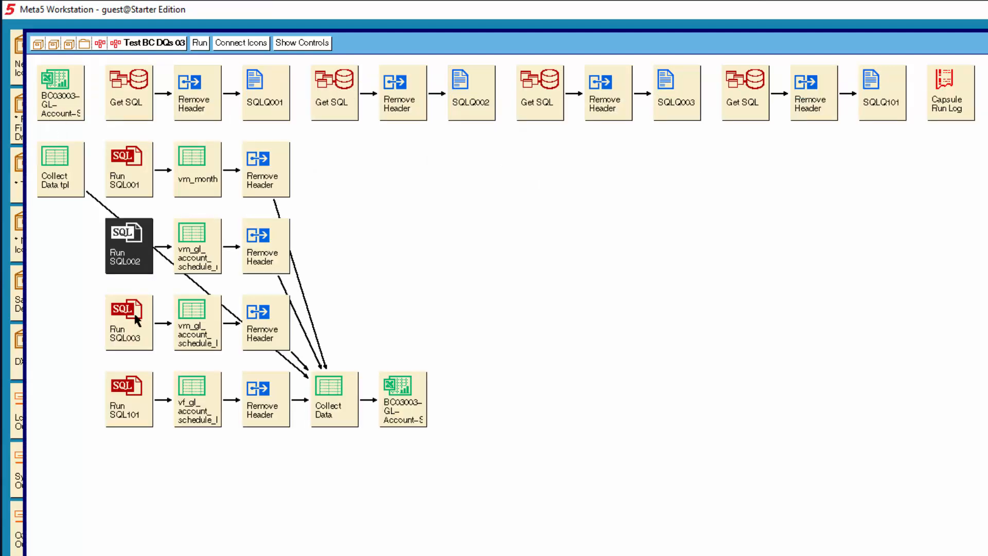
left_click(137, 317)
left_click(135, 393)
left_click(372, 243)
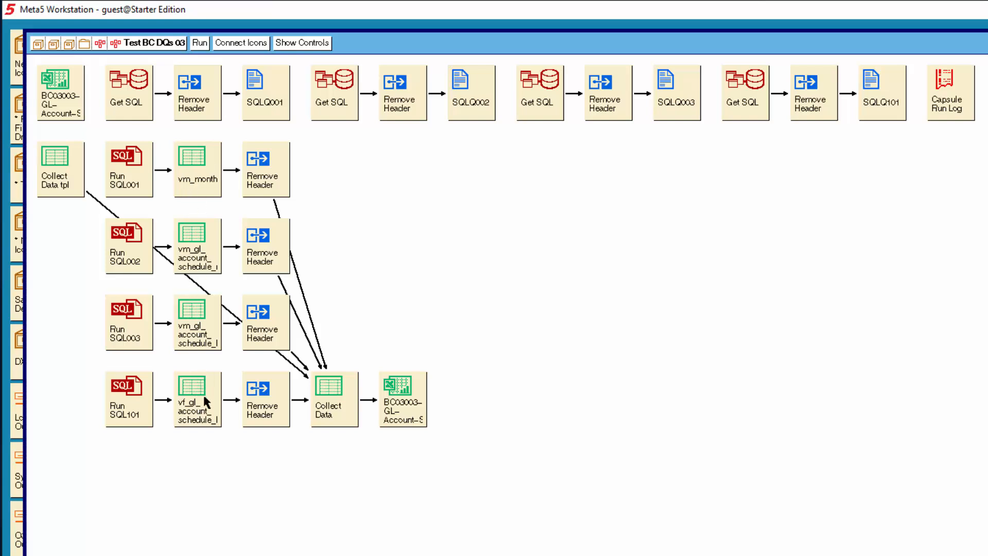
Open the vf_gl_account_schedule_lines spreadsheet fed by Run SQL101 and inspect its columns through to non_deductible_vat_amount_acy
left_click(199, 409)
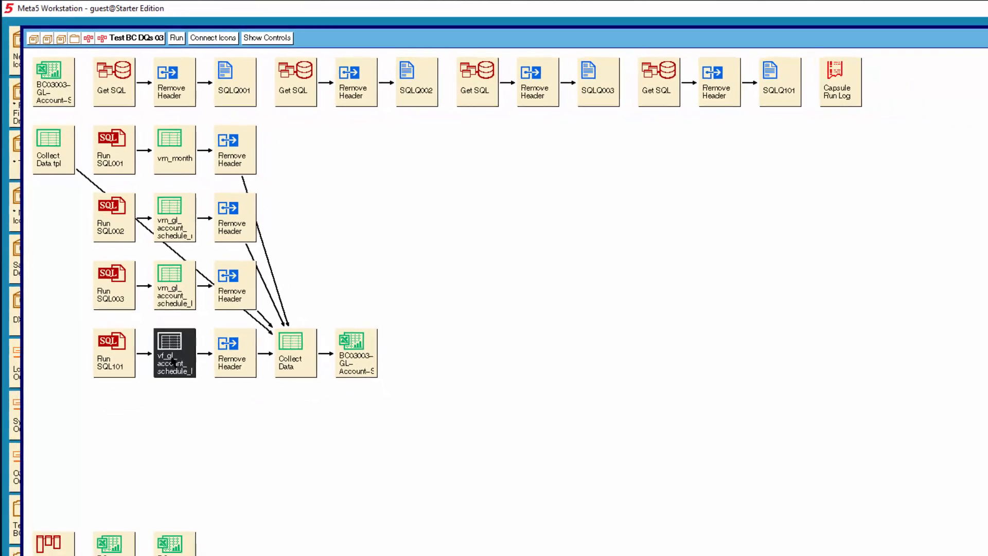
double_click(173, 360)
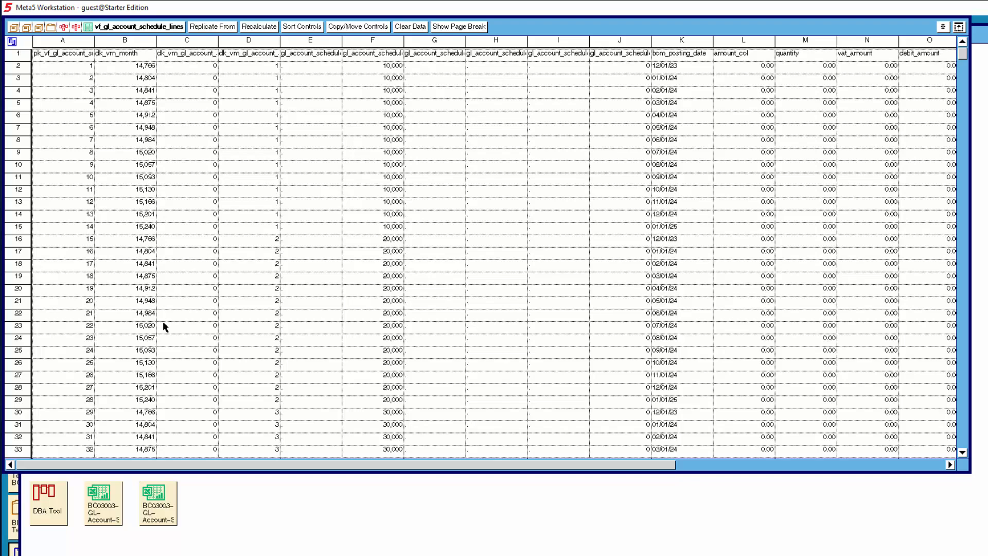
left_click(926, 465)
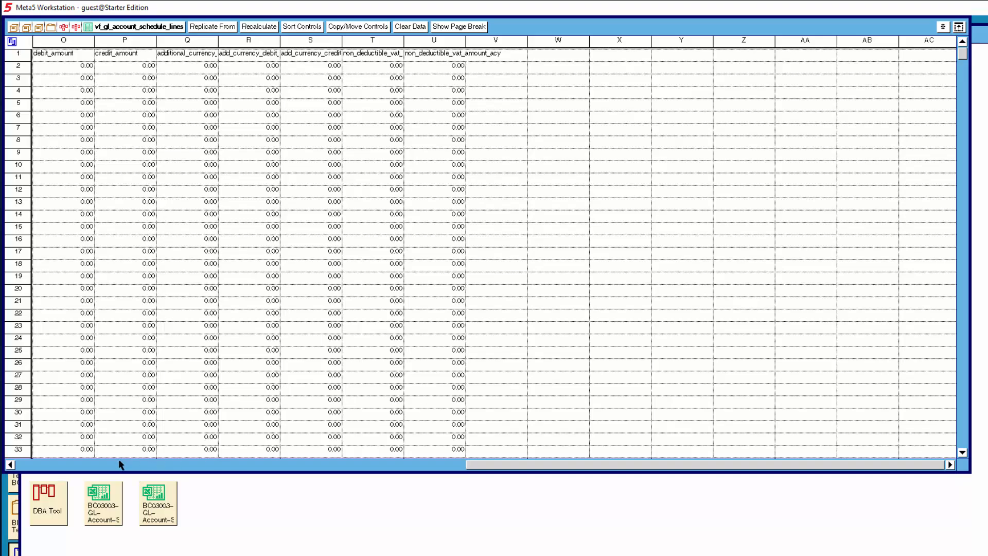
Inspect the last rows of vf_gl_account_schedule_lines, including the REVENUE amounts and the debit and credit columns, and close the spreadsheet
left_click(38, 467)
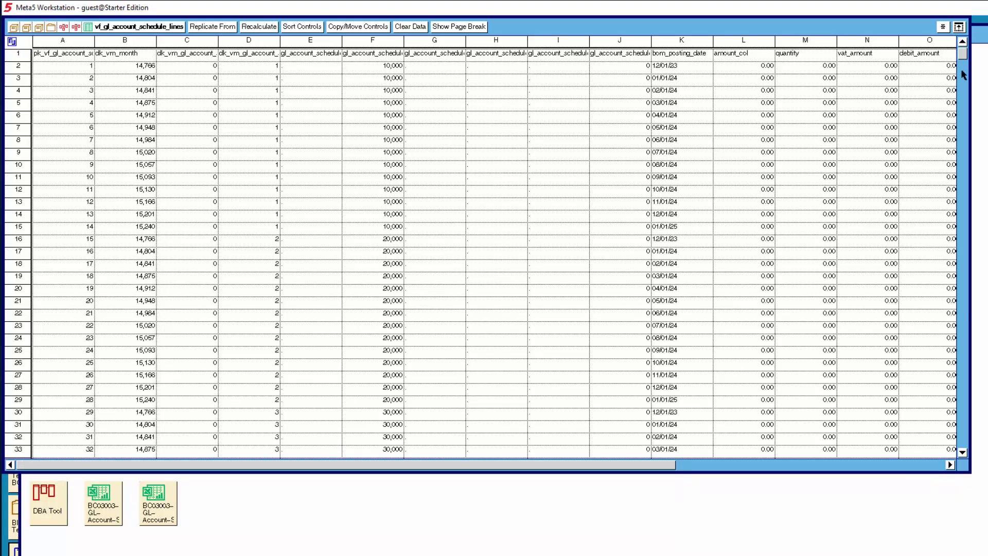
left_click_drag(964, 57, 963, 441)
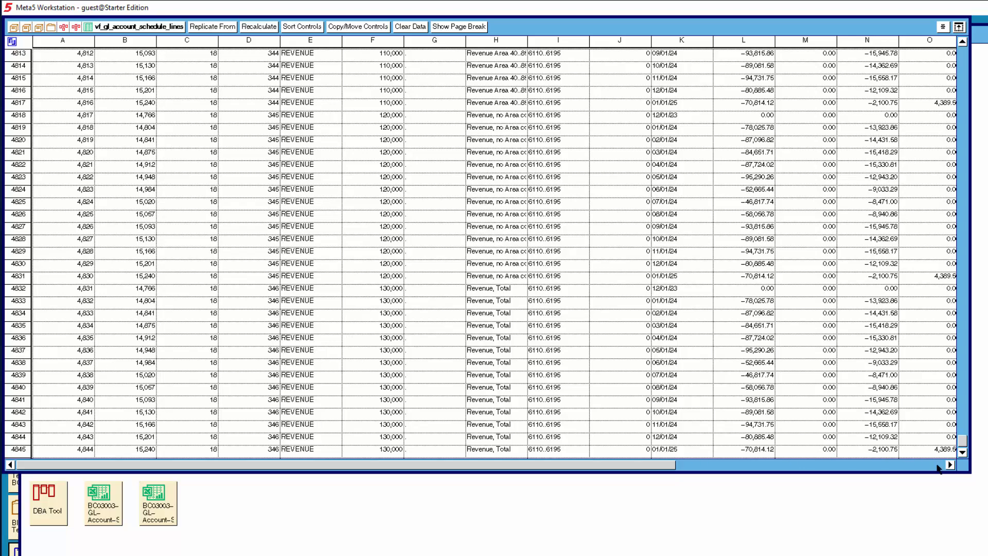
left_click(937, 465)
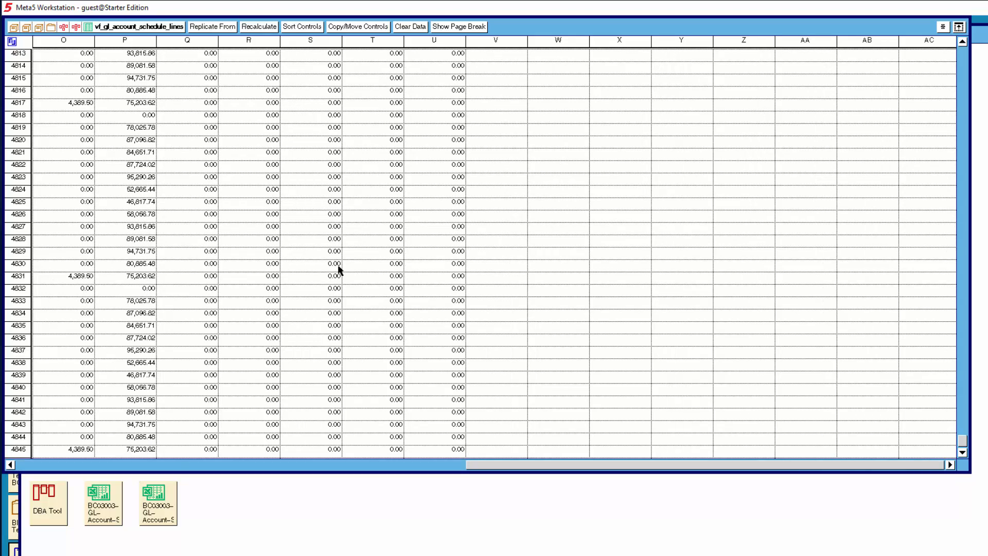
left_click(34, 464)
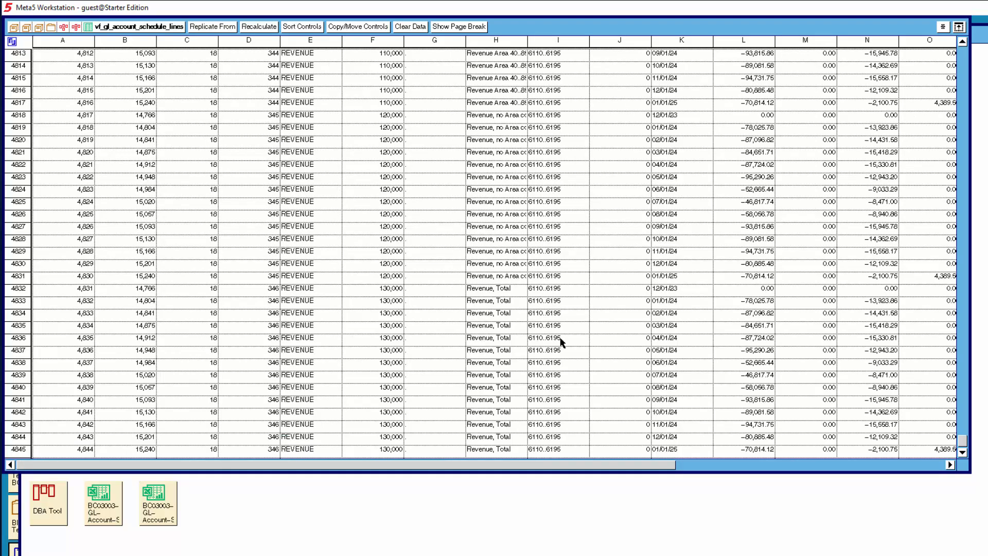
double_click(136, 26)
Open the Collect Data spreadsheet and examine the schedule line facts from column A and the account schedule names from column BA
left_click(260, 319)
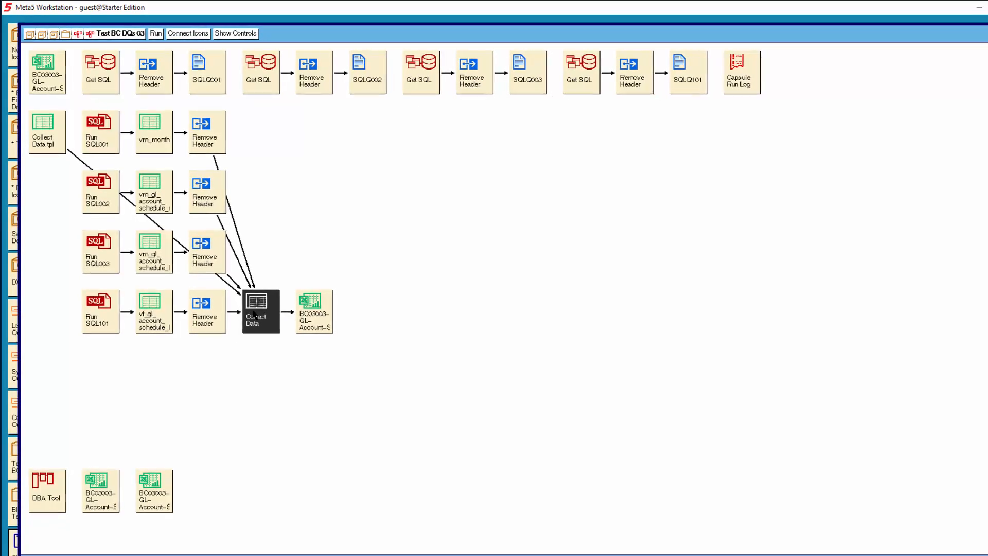
left_click(256, 317)
double_click(252, 313)
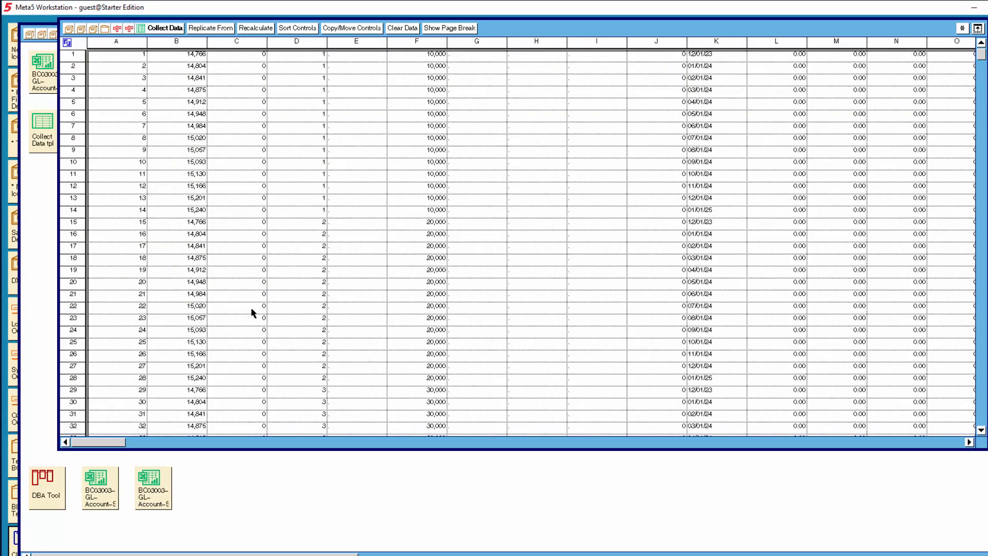
left_click(935, 443)
left_click(935, 443)
left_click(935, 444)
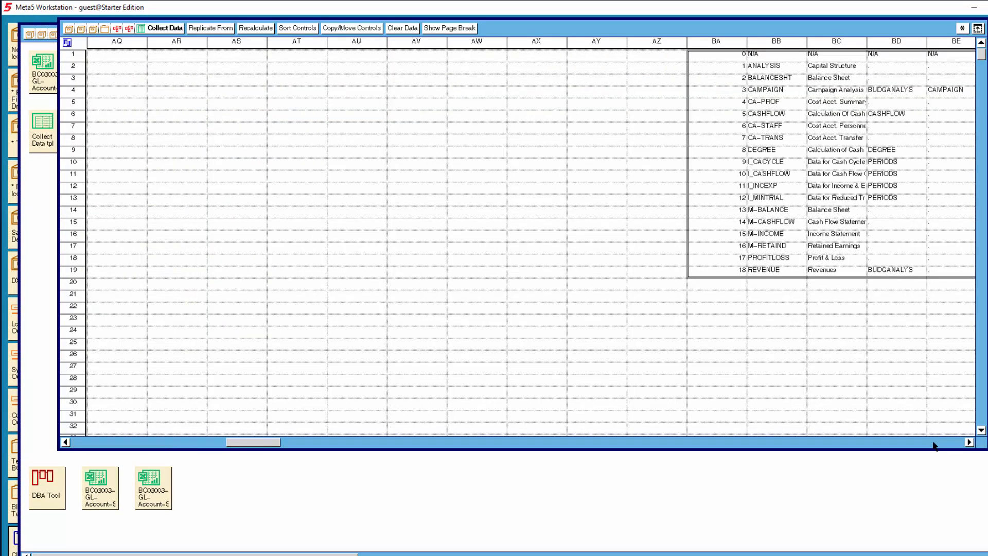
left_click(934, 443)
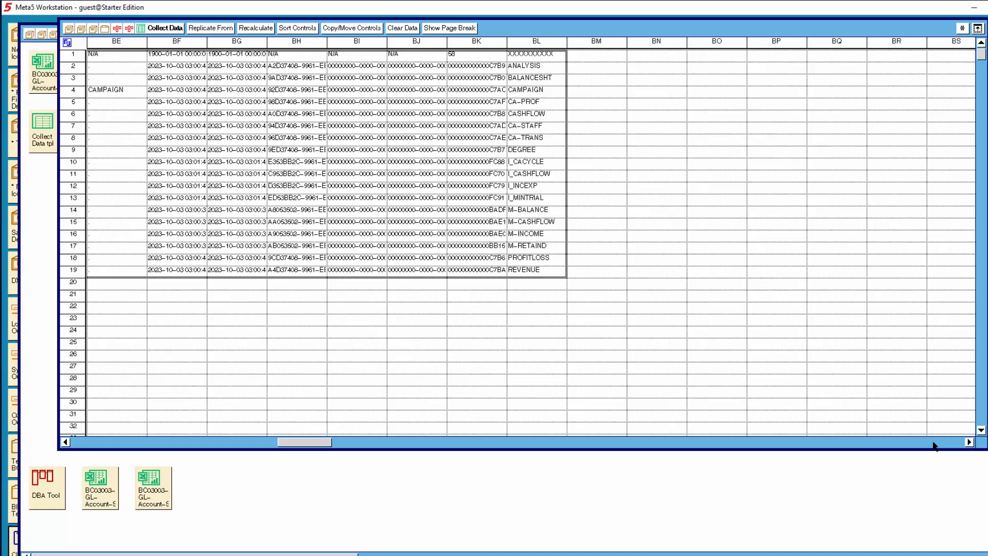
Examine the month data starting at column EA and the schedule line definitions starting at column HA, and return to the first columns
left_click(934, 444)
left_click(935, 444)
left_click(935, 444)
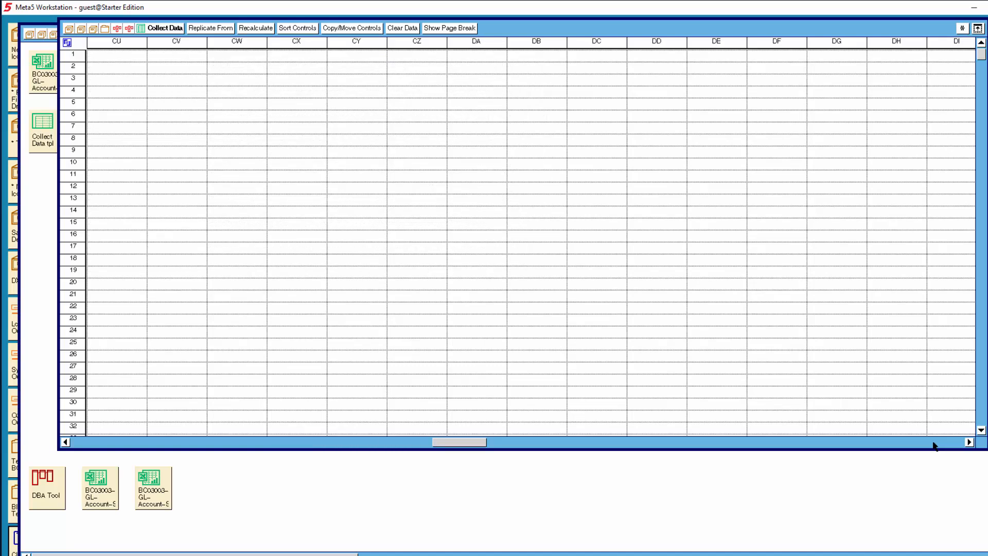
left_click(935, 444)
left_click(935, 443)
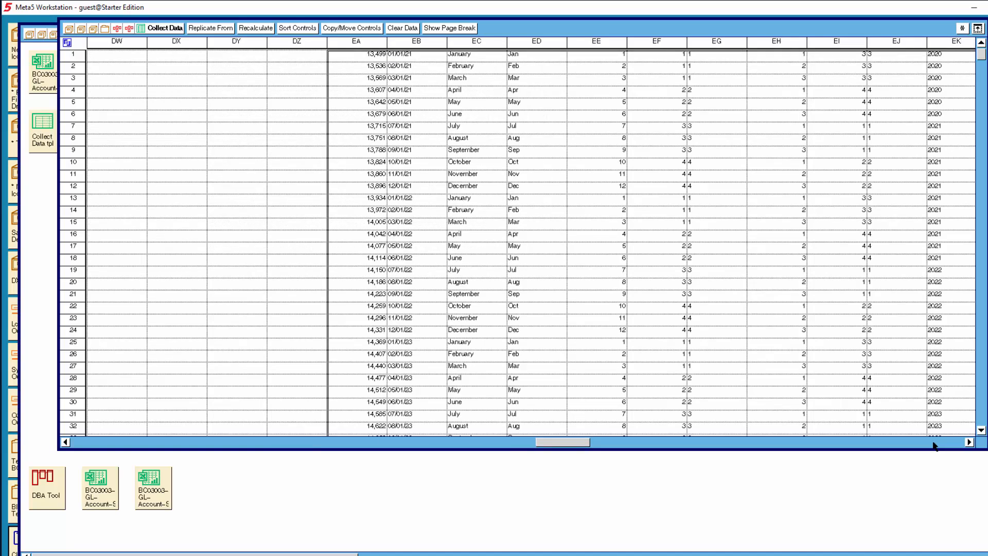
left_click(935, 443)
left_click(935, 444)
left_click(935, 443)
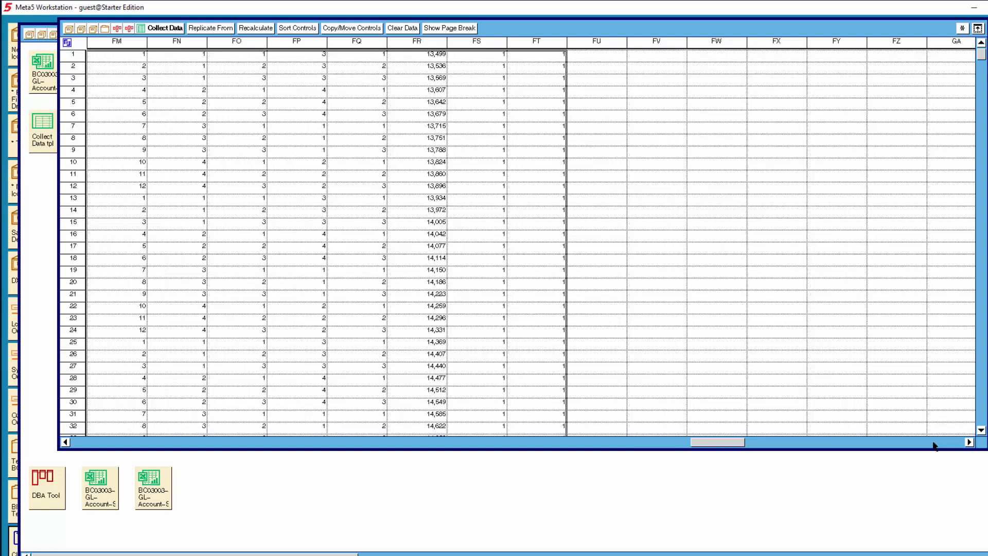
left_click(935, 444)
left_click(935, 443)
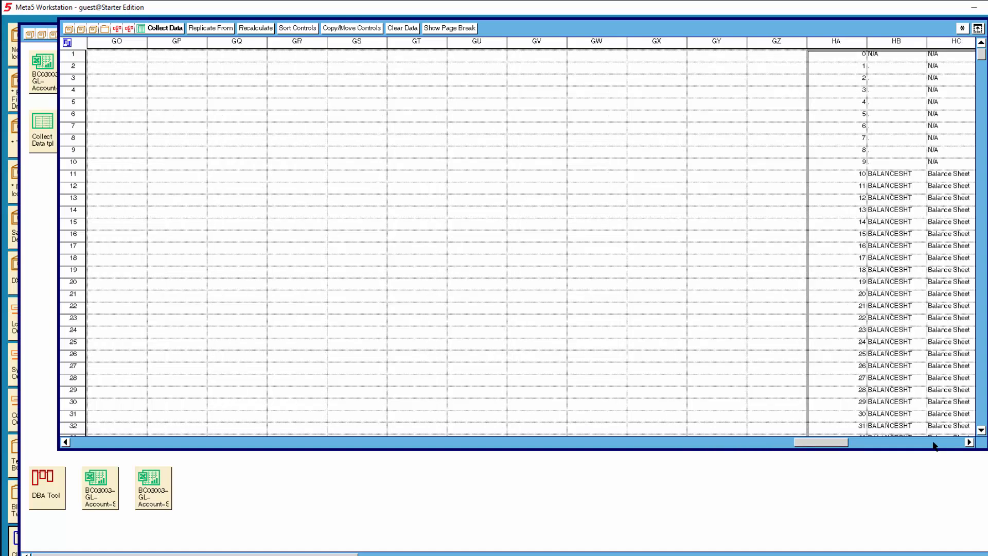
left_click(935, 443)
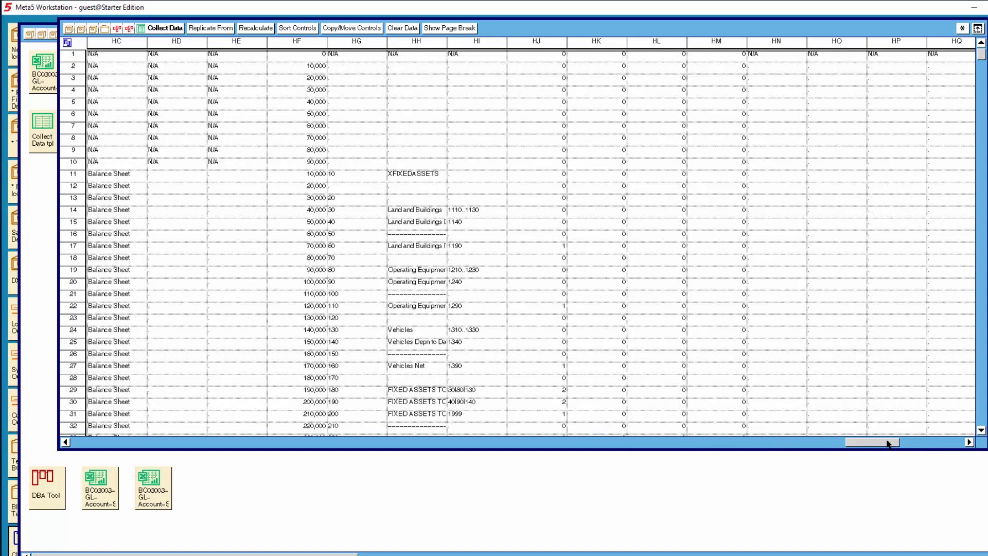
left_click_drag(887, 442, 89, 438)
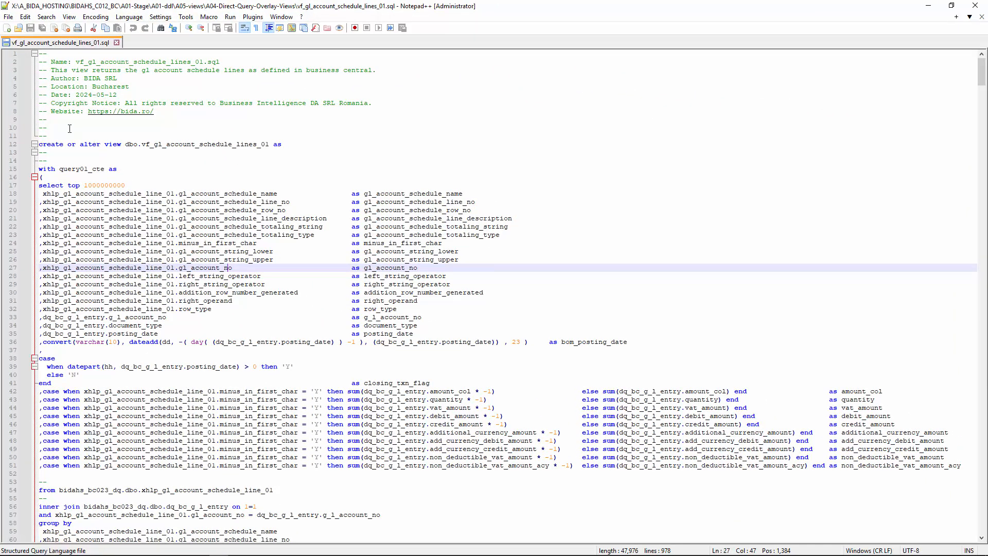
Read the vf_gl_account_schedule_lines_01.sql view script in Notepad++ from its header through the final select statement, and return to its beginning
left_click(70, 128)
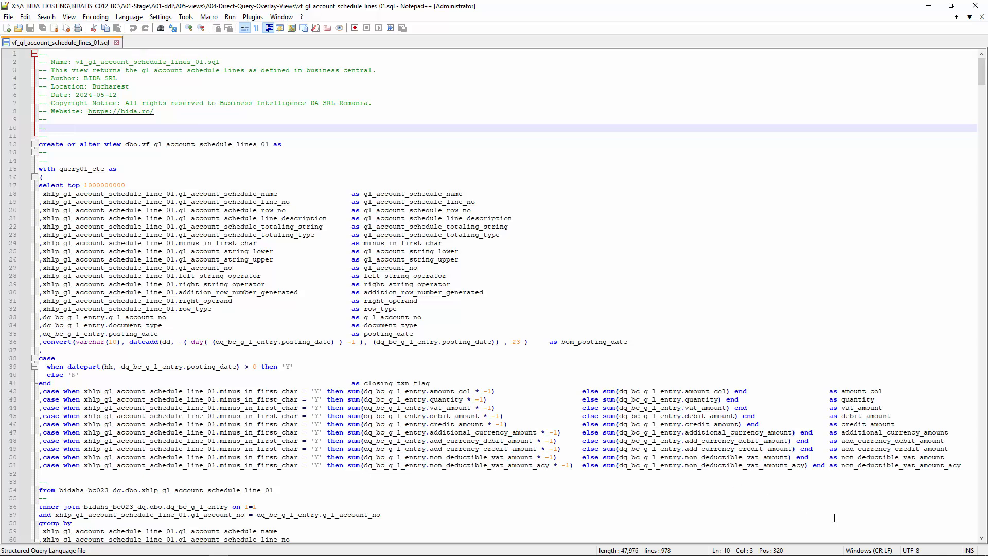
left_click(983, 527)
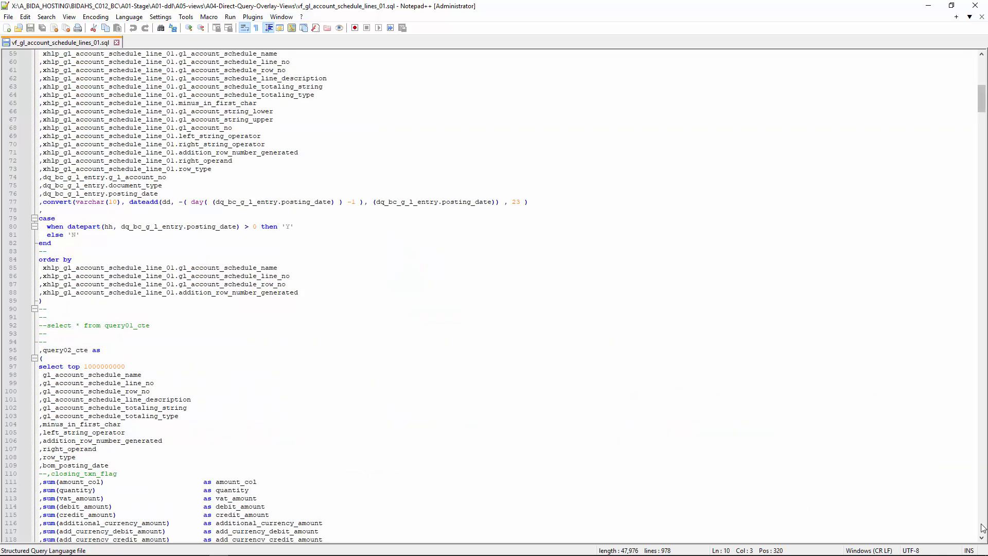
left_click(983, 528)
left_click(983, 528)
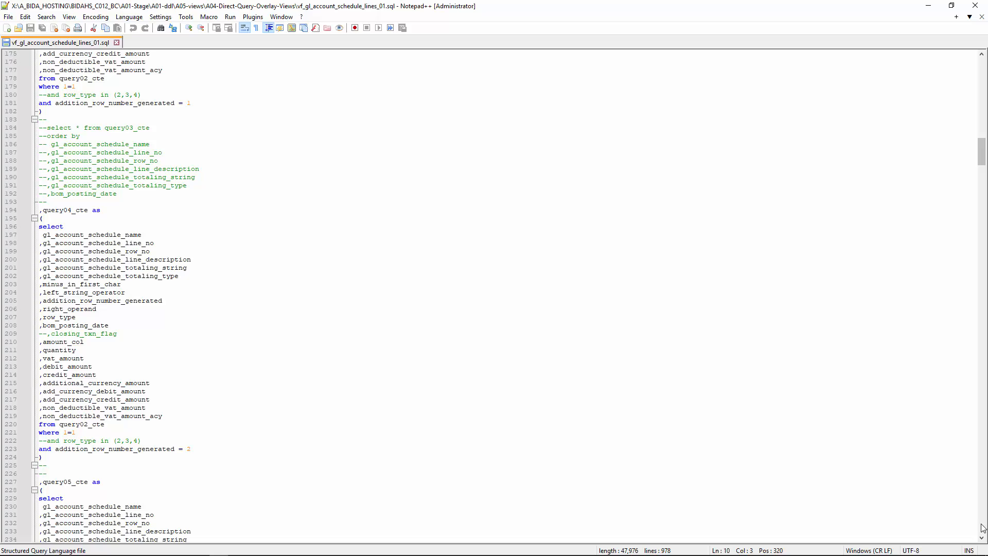
left_click(983, 528)
left_click(983, 528)
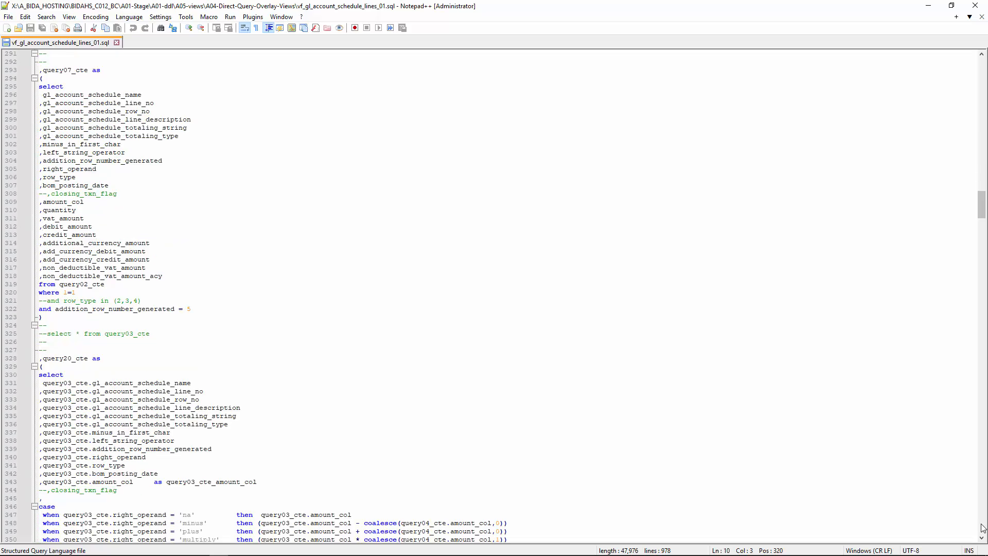
left_click(983, 528)
left_click(983, 528)
left_click(984, 528)
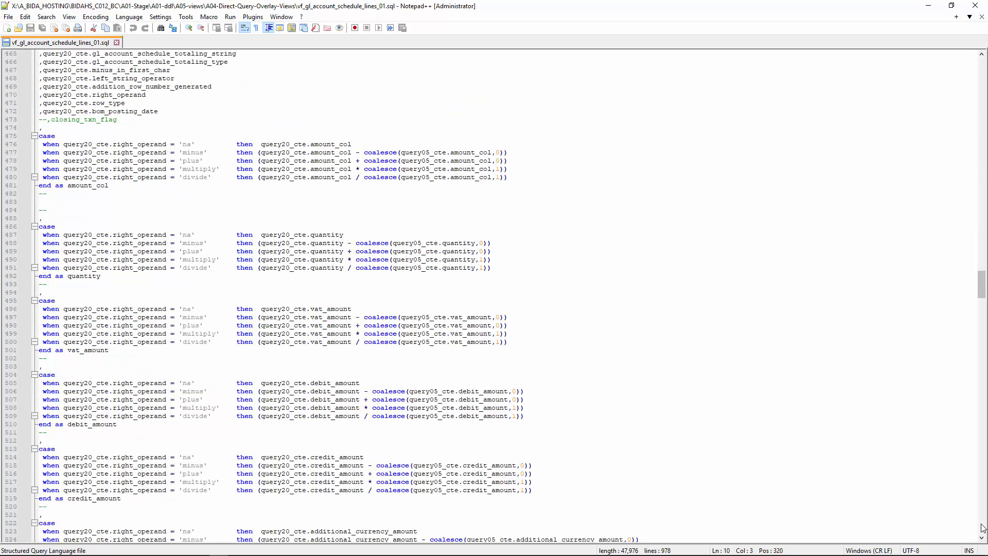
left_click(983, 528)
left_click(984, 528)
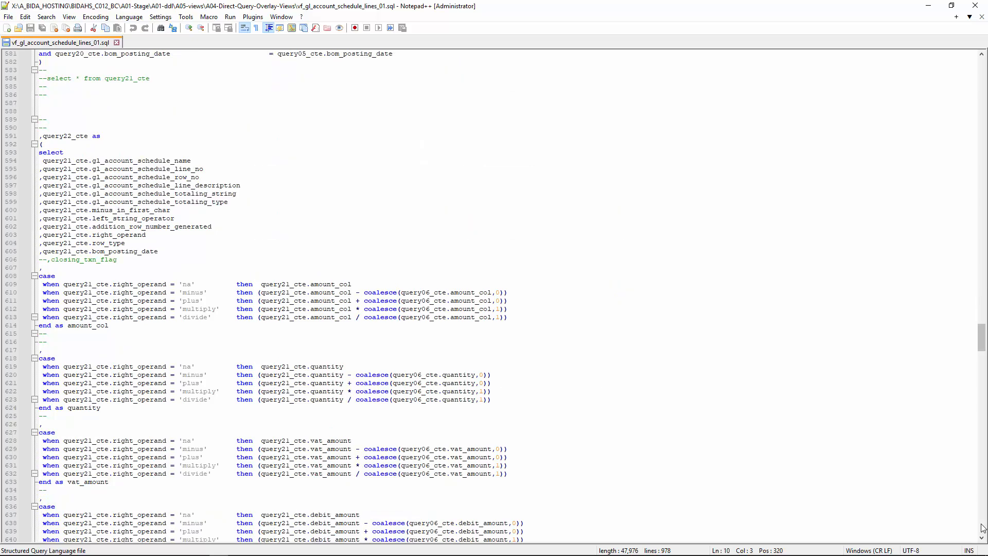
left_click(984, 528)
left_click(982, 528)
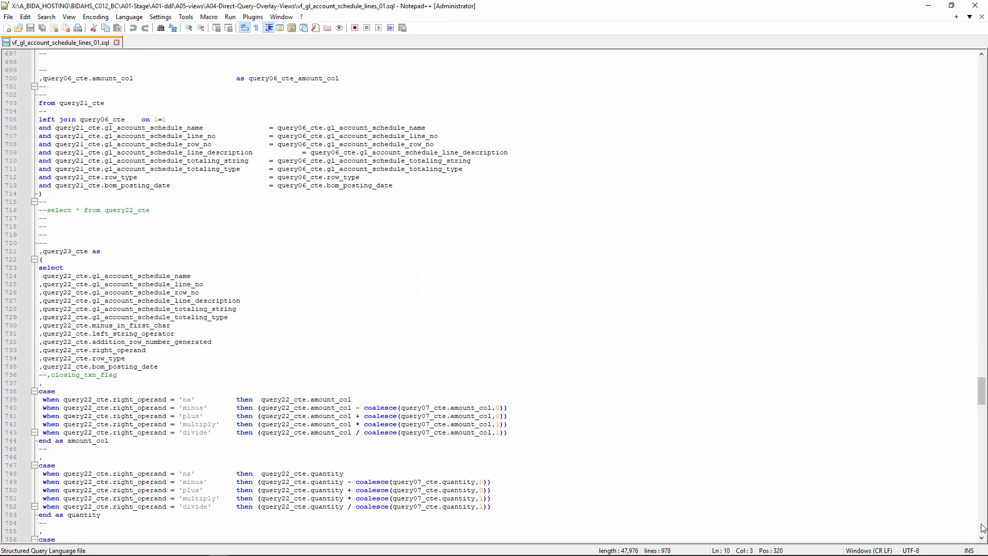
left_click(982, 528)
left_click(982, 528)
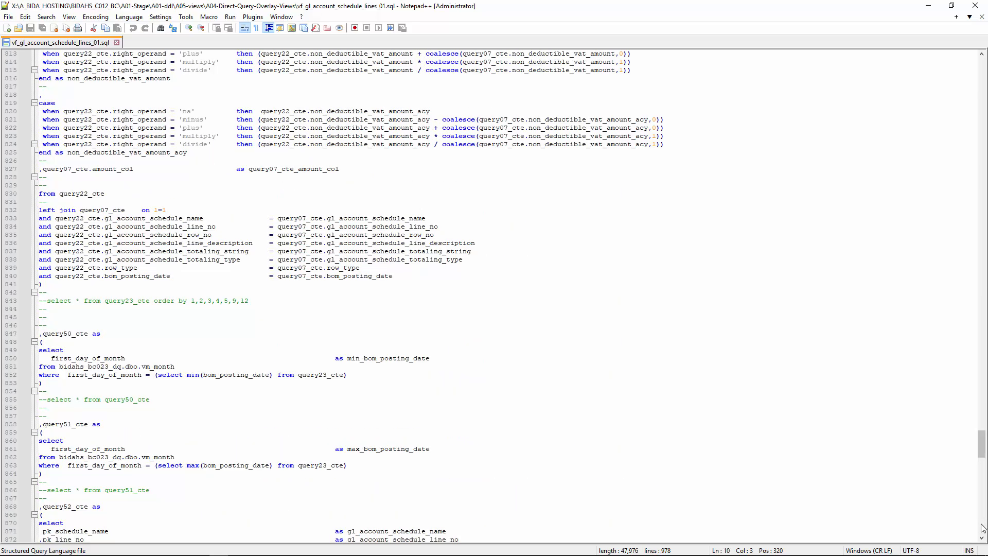
left_click(982, 528)
left_click(982, 528)
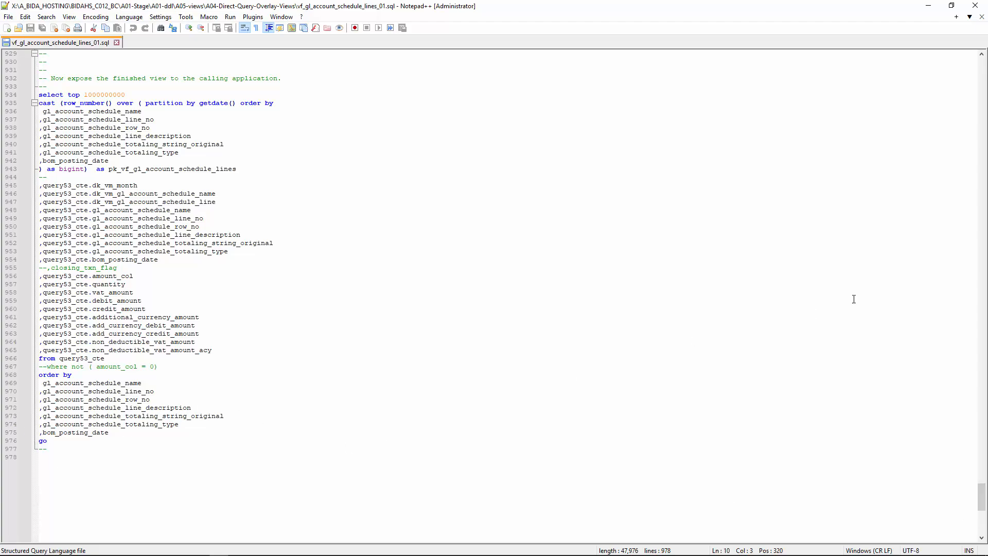
left_click(982, 70)
left_click_drag(983, 70, 982, 58)
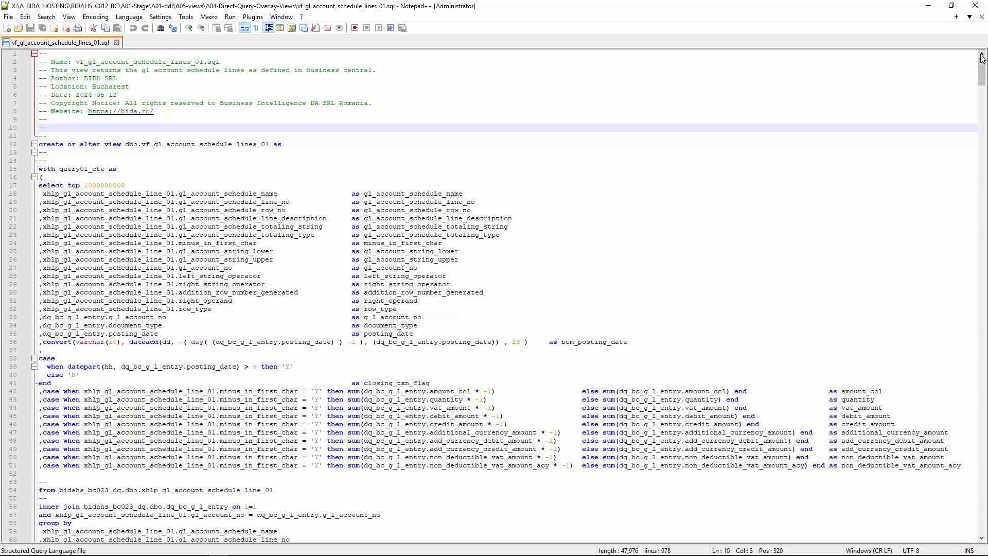